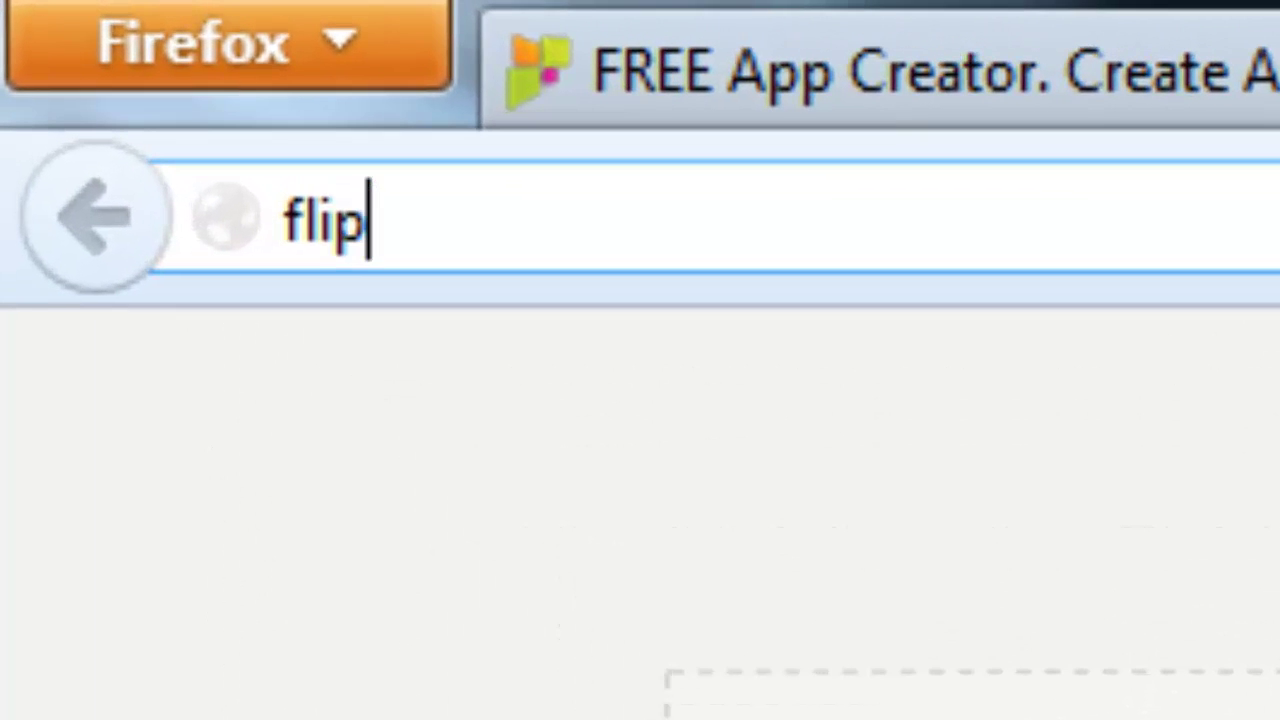
# Load flipkart.com in the new Firefox tab
pyautogui.write('kart.com')
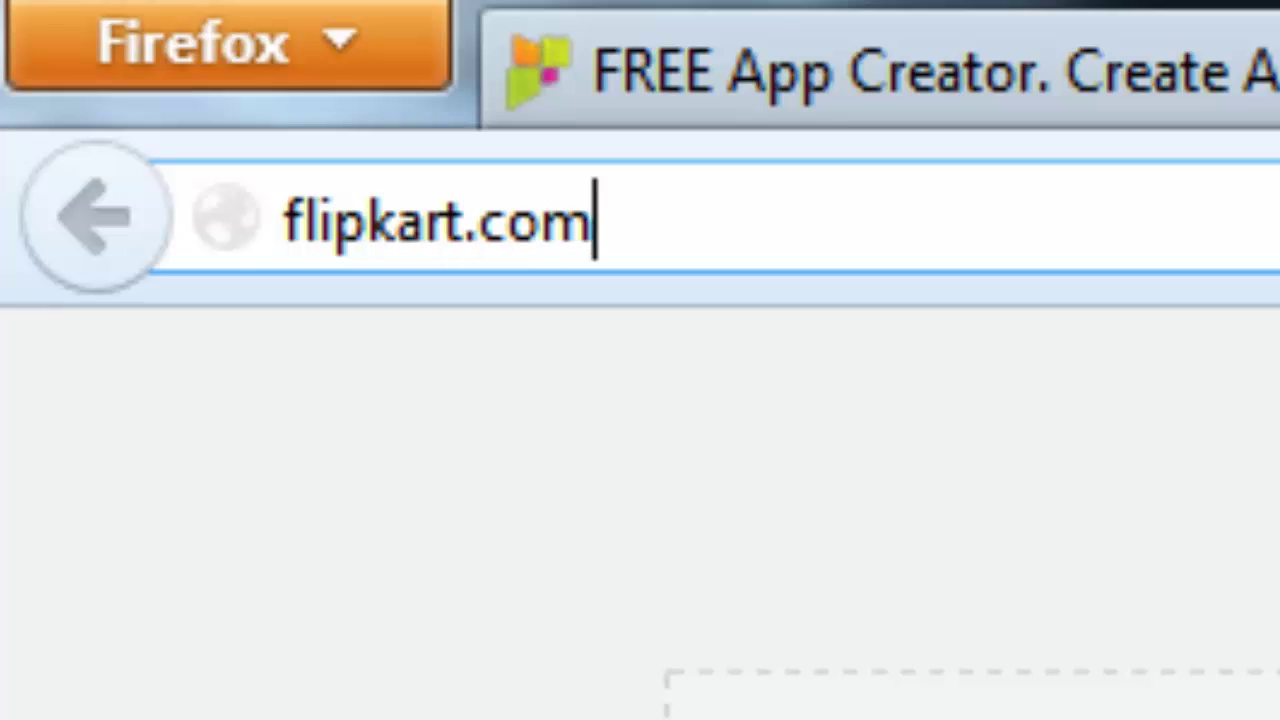
pyautogui.press('Return')
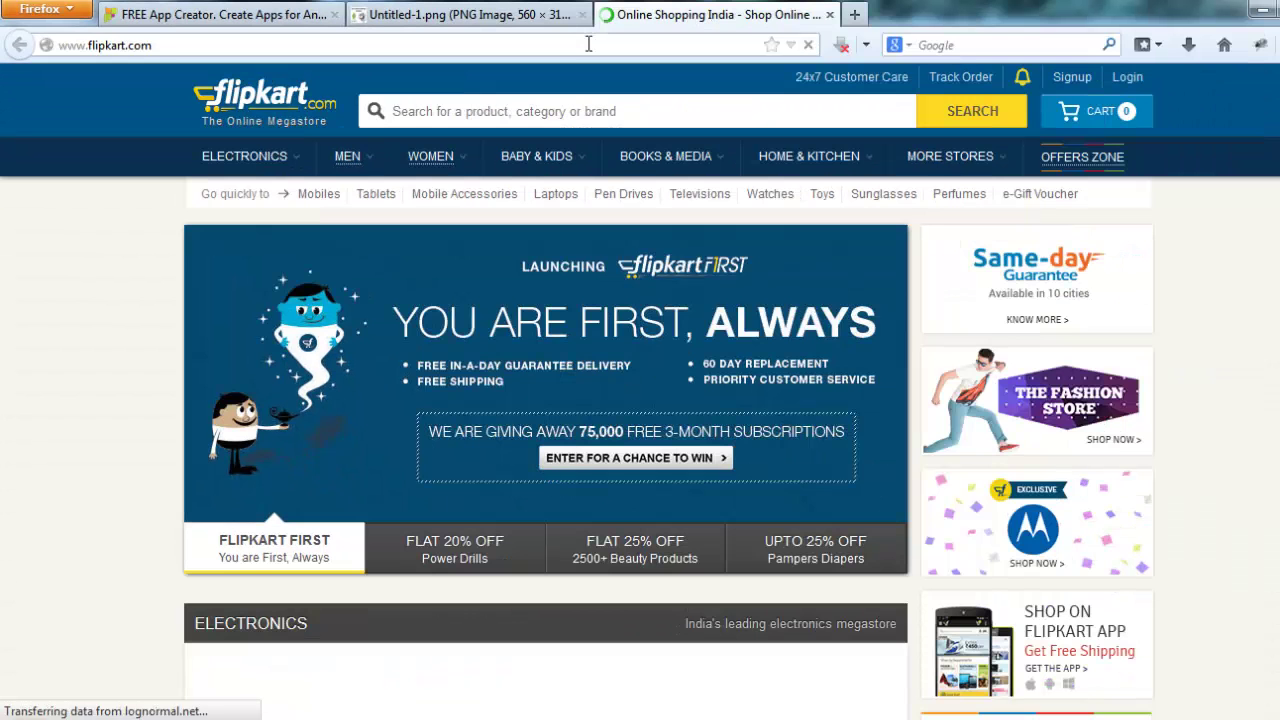
pyautogui.click(588, 44)
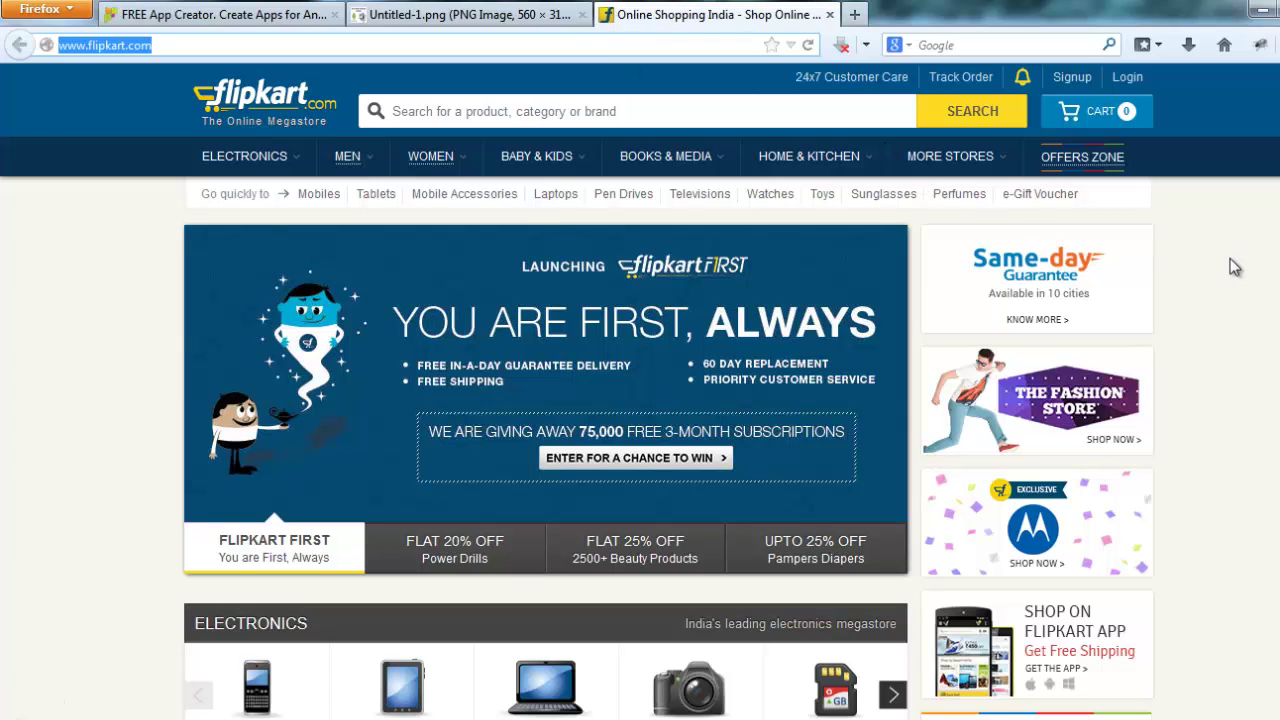
# Browse the Flipkart homepage, then copy its web address from the address bar
pyautogui.scroll(-3, 1234, 265)
pyautogui.scroll(-4, 1234, 265)
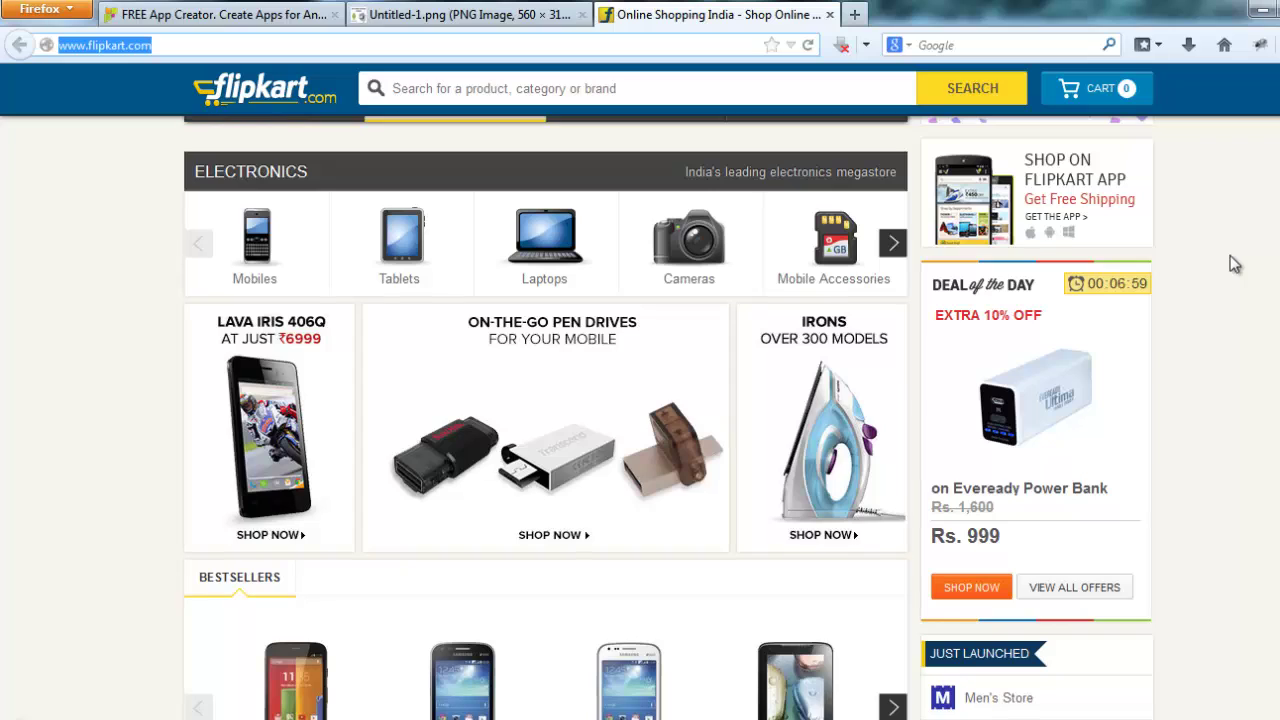
pyautogui.scroll(-2, 1218, 255)
pyautogui.scroll(-3, 1218, 255)
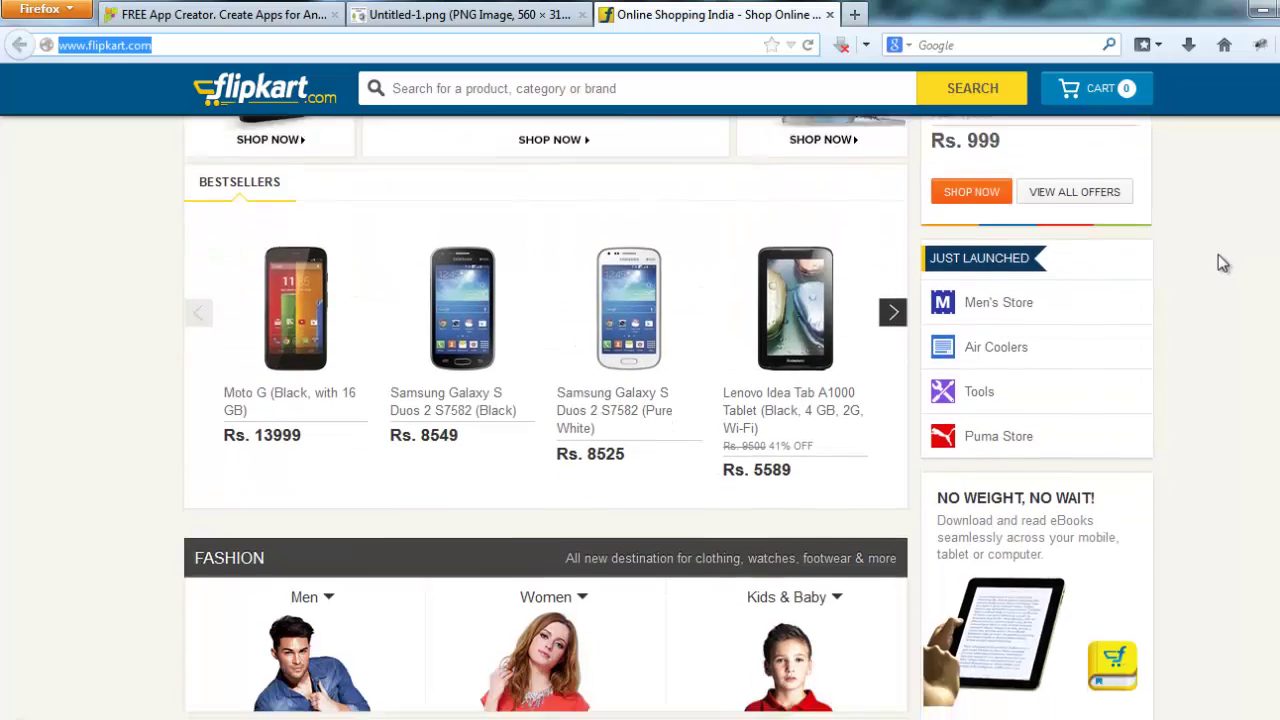
pyautogui.scroll(-3, 1218, 255)
pyautogui.scroll(-3, 1218, 255)
pyautogui.scroll(4, 1218, 255)
pyautogui.scroll(3, 1218, 255)
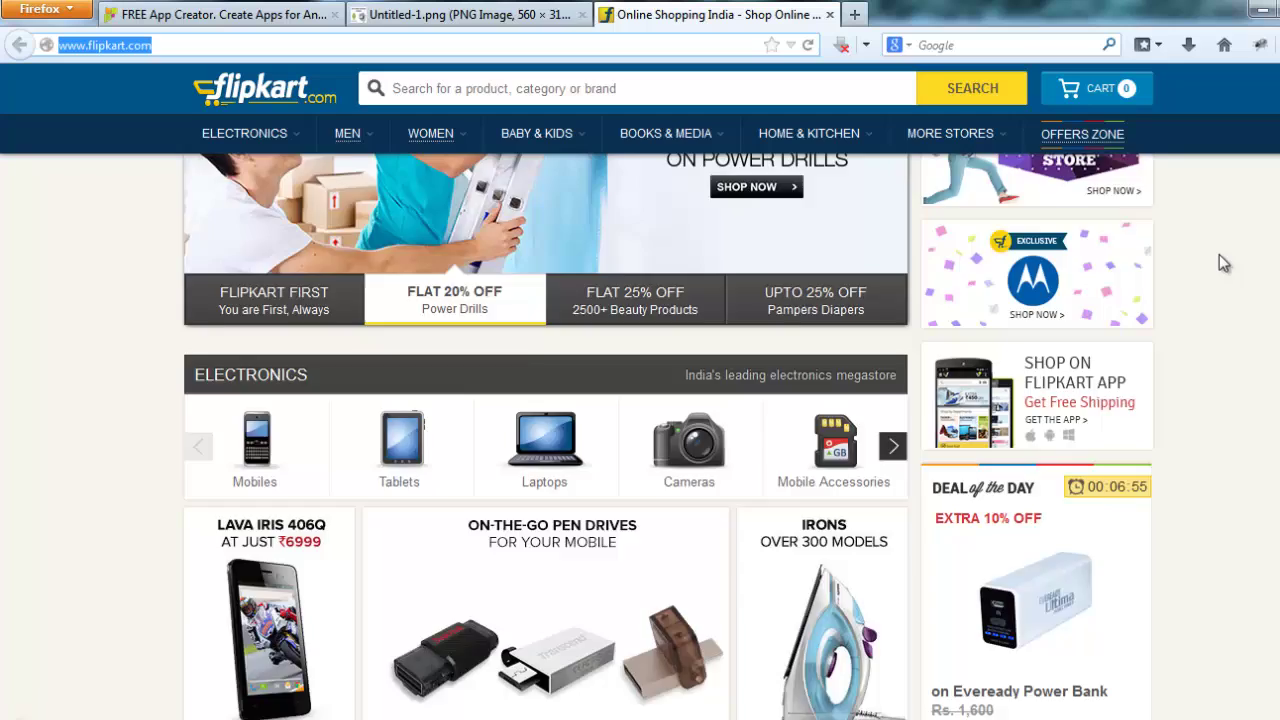
pyautogui.scroll(3, 1210, 254)
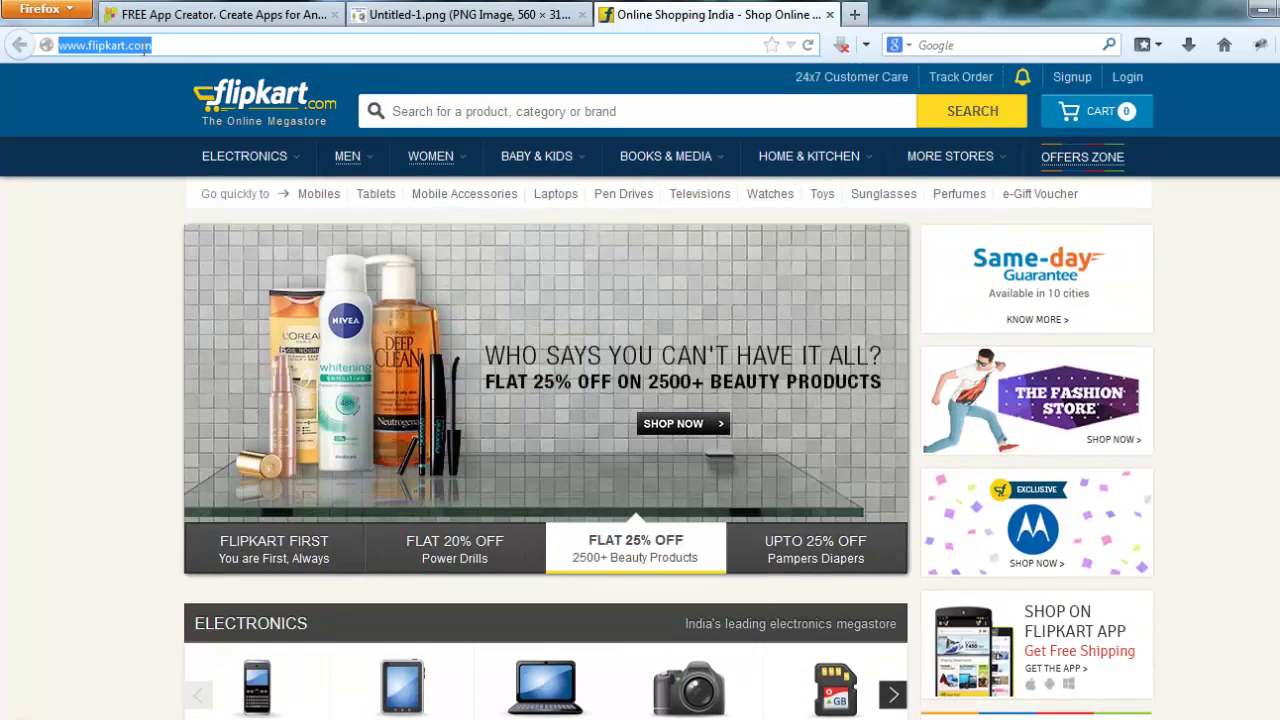
pyautogui.rightClick(138, 46)
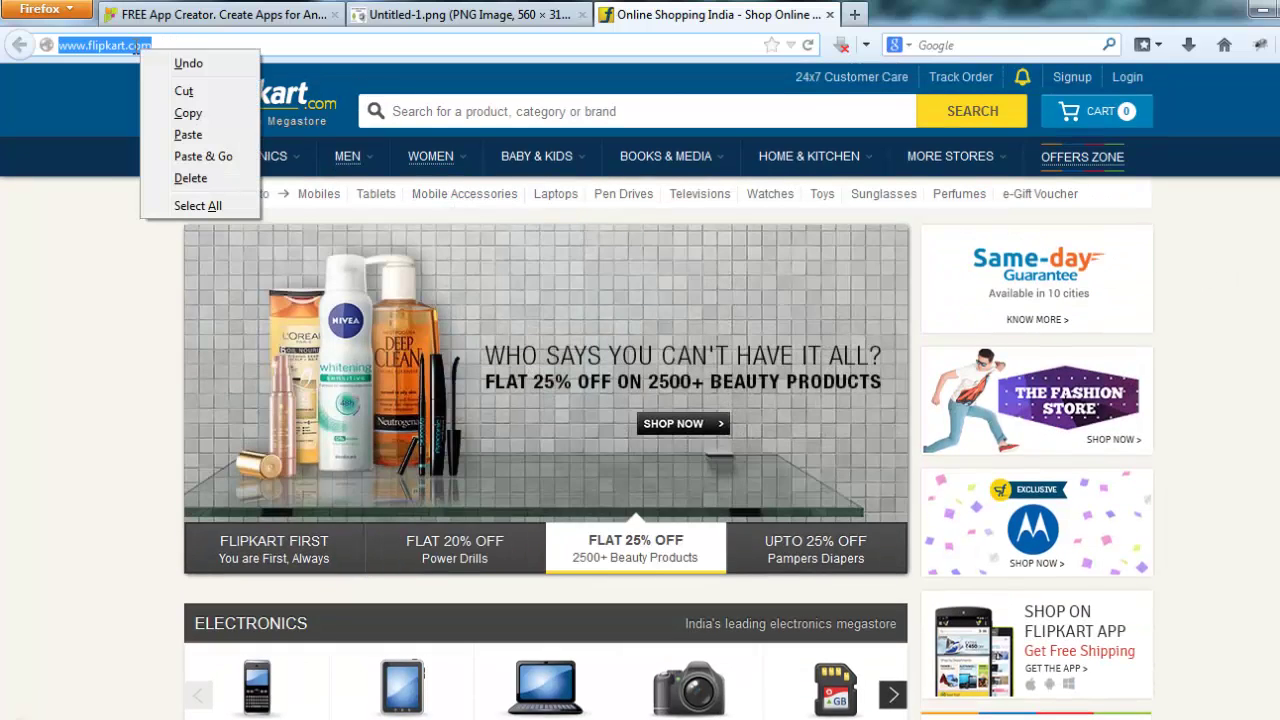
pyautogui.click(192, 115)
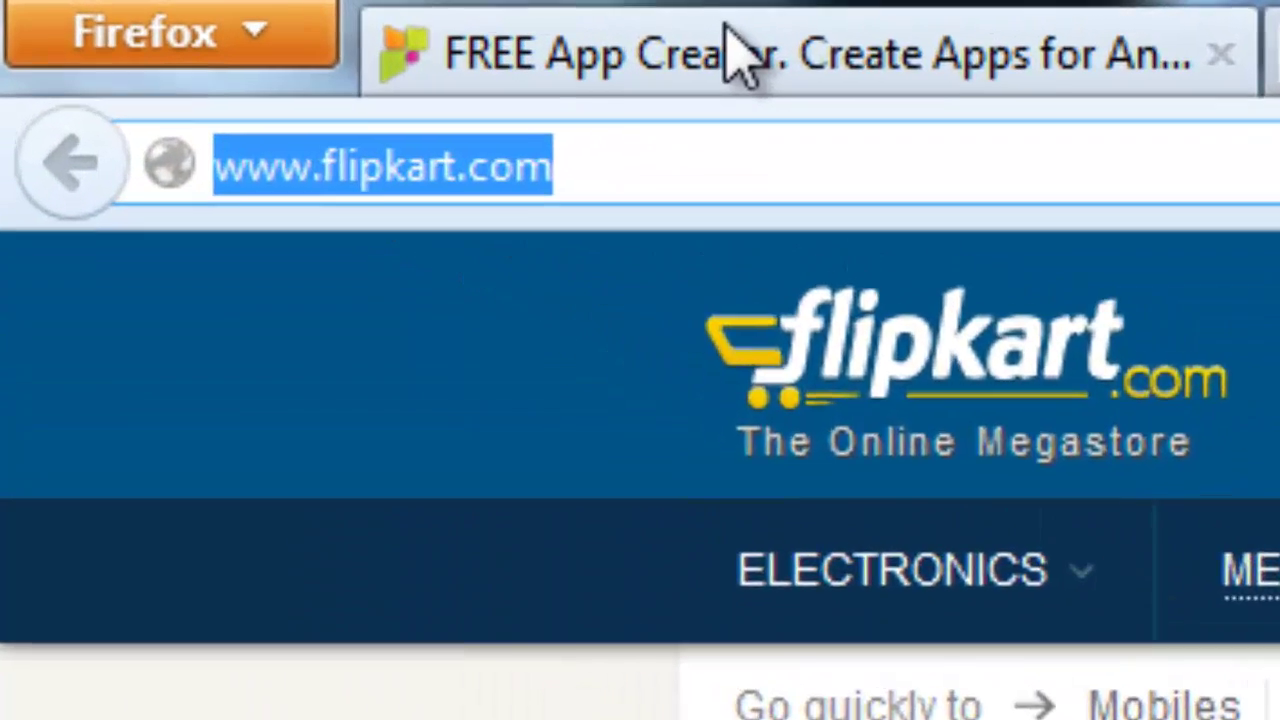
# Return to the AppsGeyser FREE App Creator page and scroll to the app-type grid
pyautogui.click(460, 35)
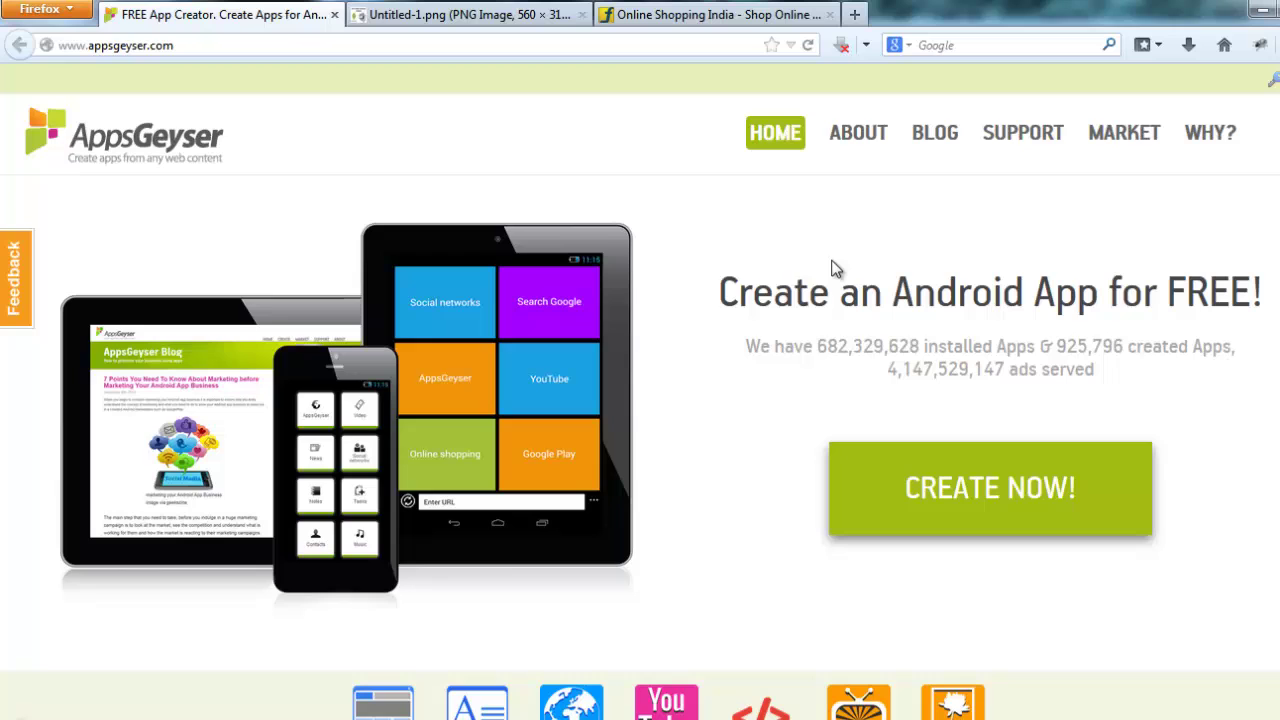
pyautogui.scroll(-2, 836, 268)
pyautogui.scroll(-3, 834, 269)
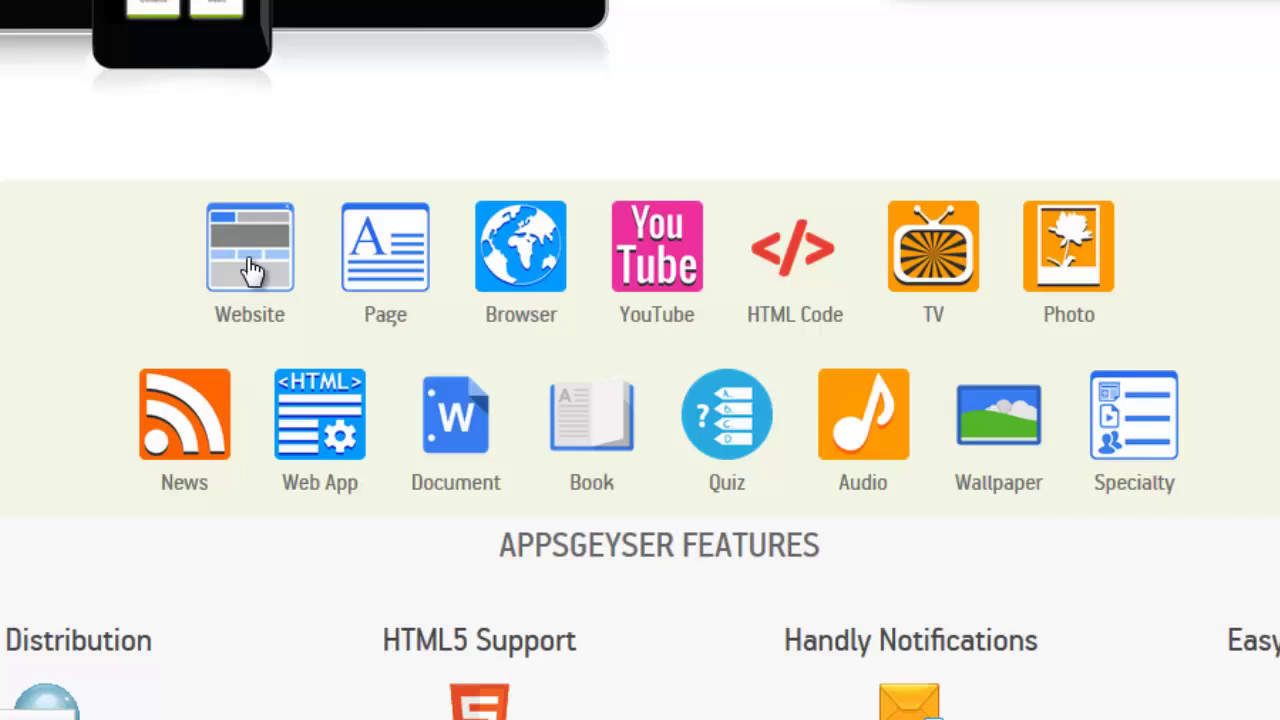
pyautogui.click(170, 230)
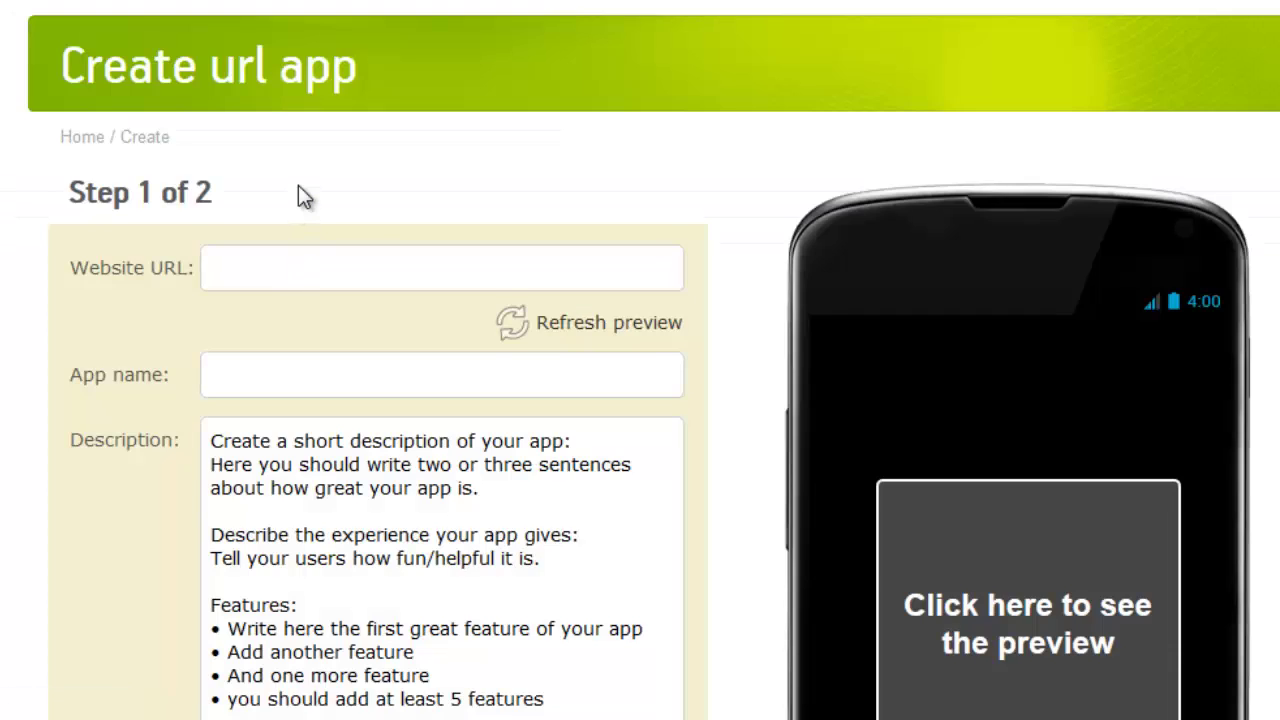
pyautogui.scroll(-3, 300, 194)
pyautogui.click(285, 122)
pyautogui.hotkey('shift', 'Left')
pyautogui.hotkey('shift', 'Left')
pyautogui.hotkey('shift', 'Left')
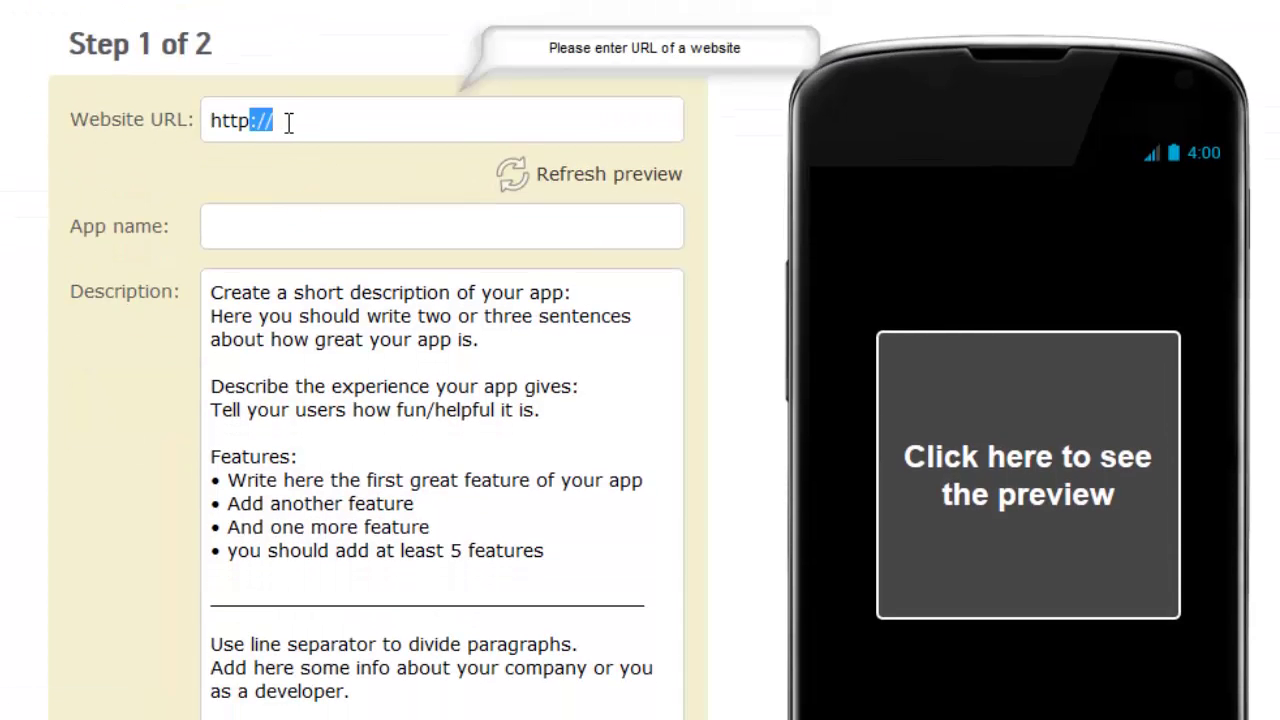
pyautogui.hotkey('shift', 'Left')
pyautogui.hotkey('shift', 'Left')
pyautogui.hotkey('shift', 'Left')
pyautogui.write('http://www.flipkart.com/')
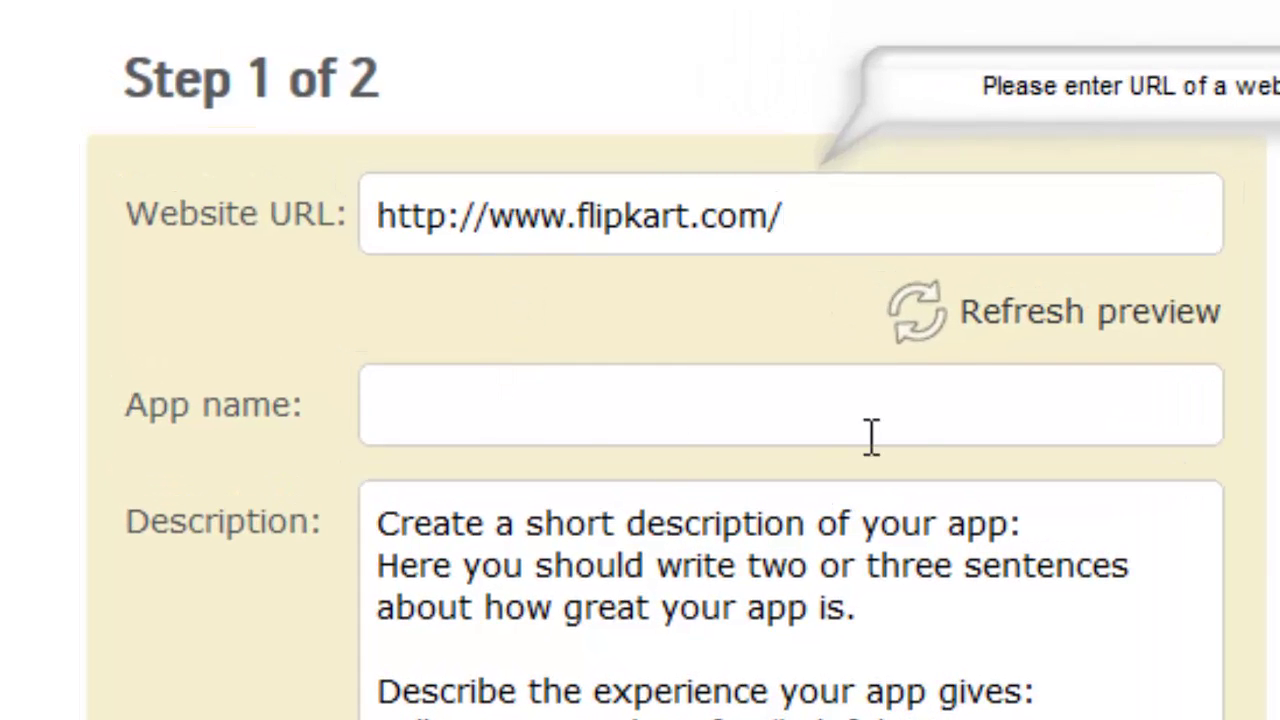
pyautogui.click(941, 324)
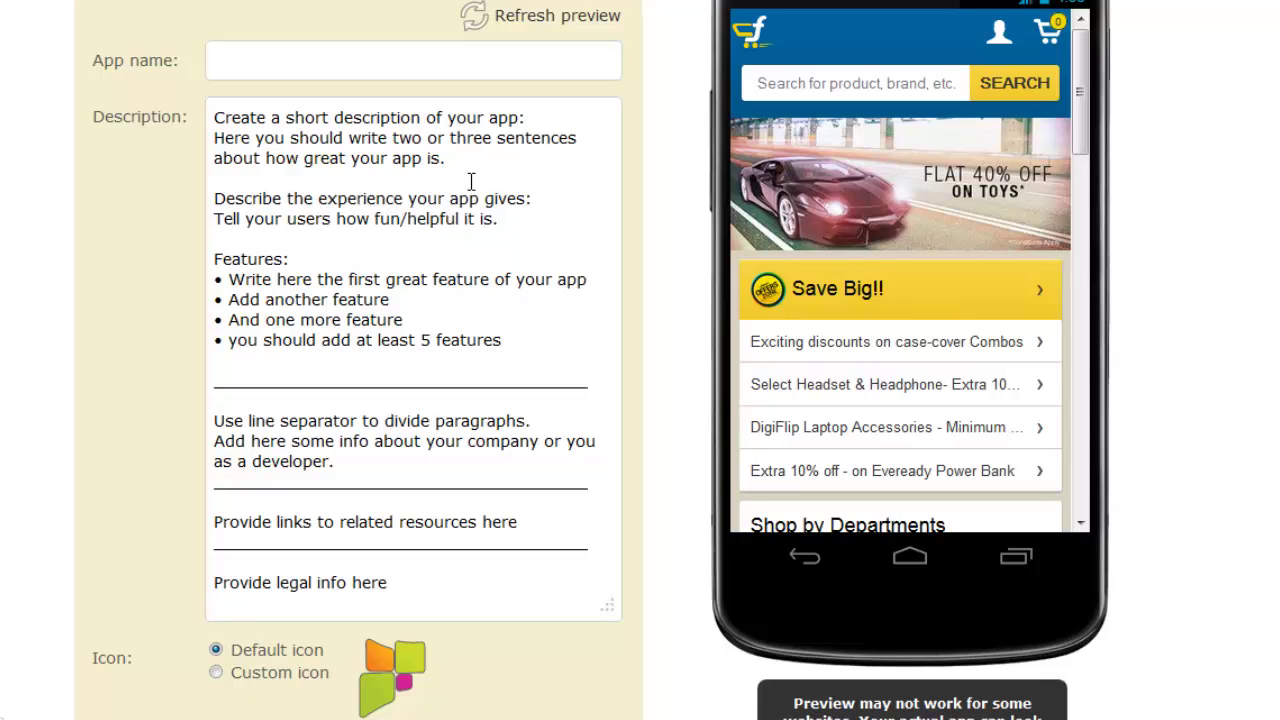
pyautogui.scroll(3, 515, 184)
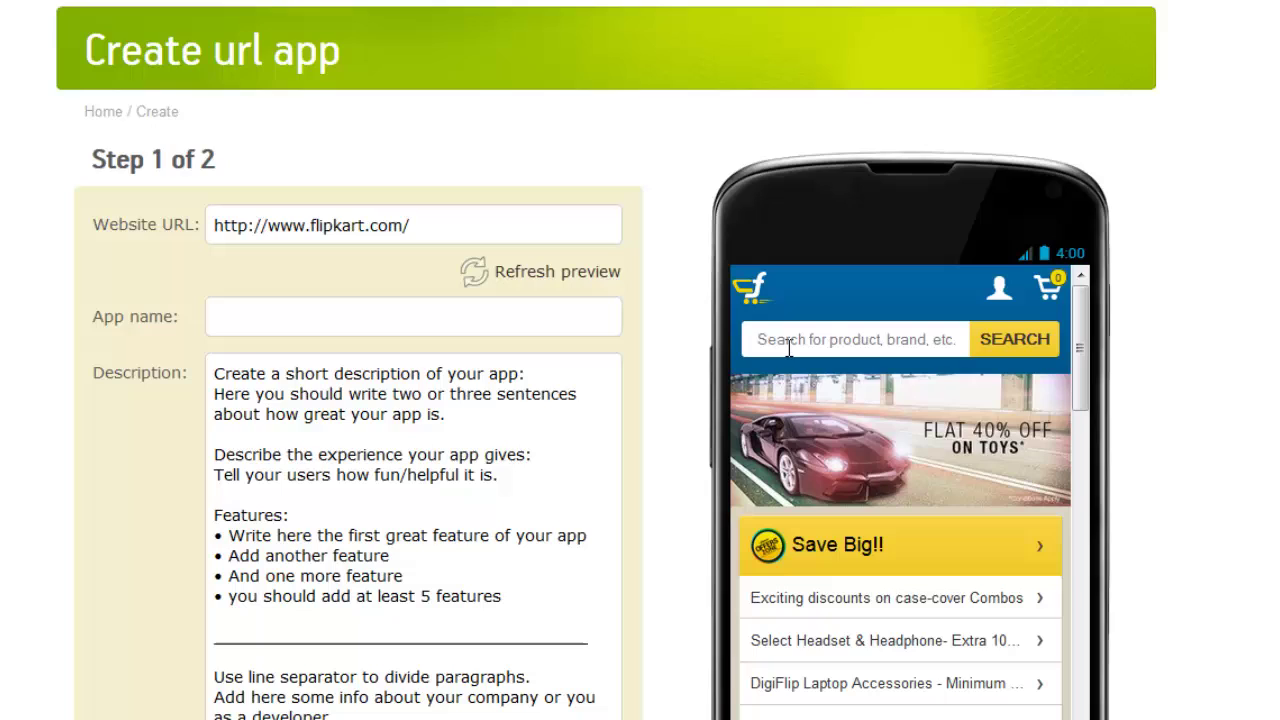
# Enter 'My Flip Cart' as the app name
pyautogui.click(296, 318)
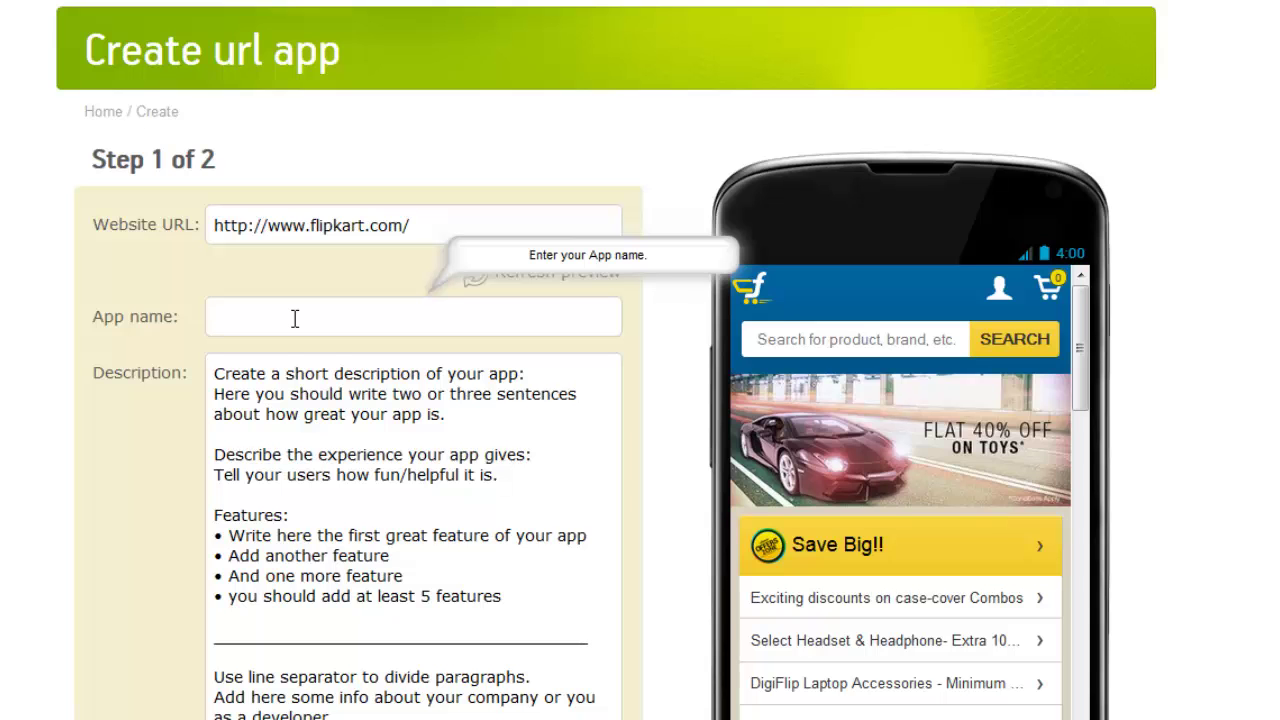
pyautogui.write('My ')
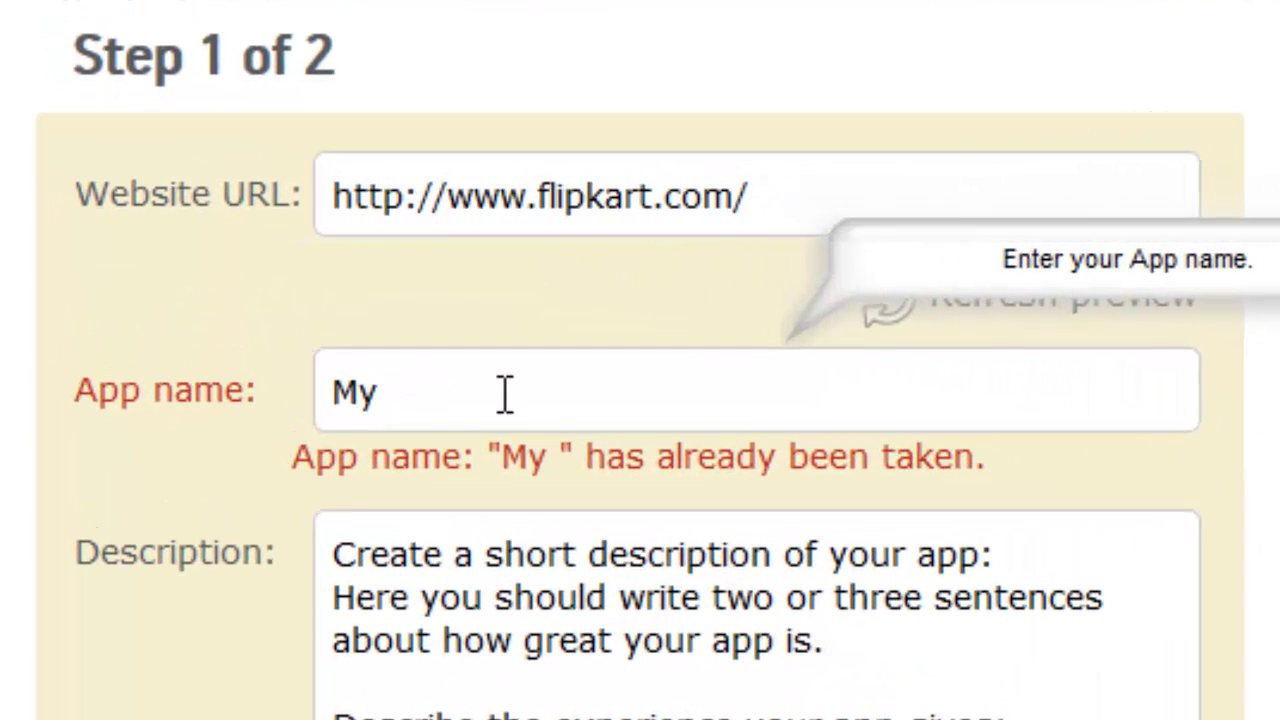
pyautogui.write('Flip Cart')
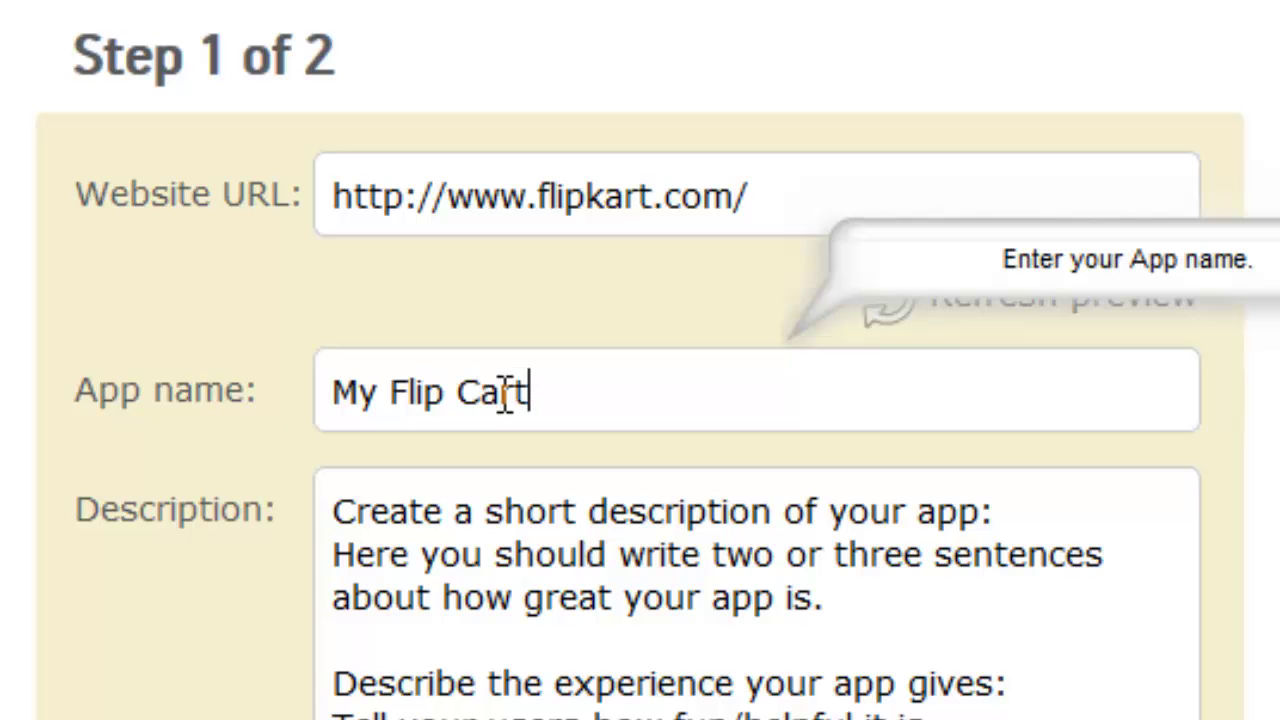
pyautogui.scroll(-2, 445, 365)
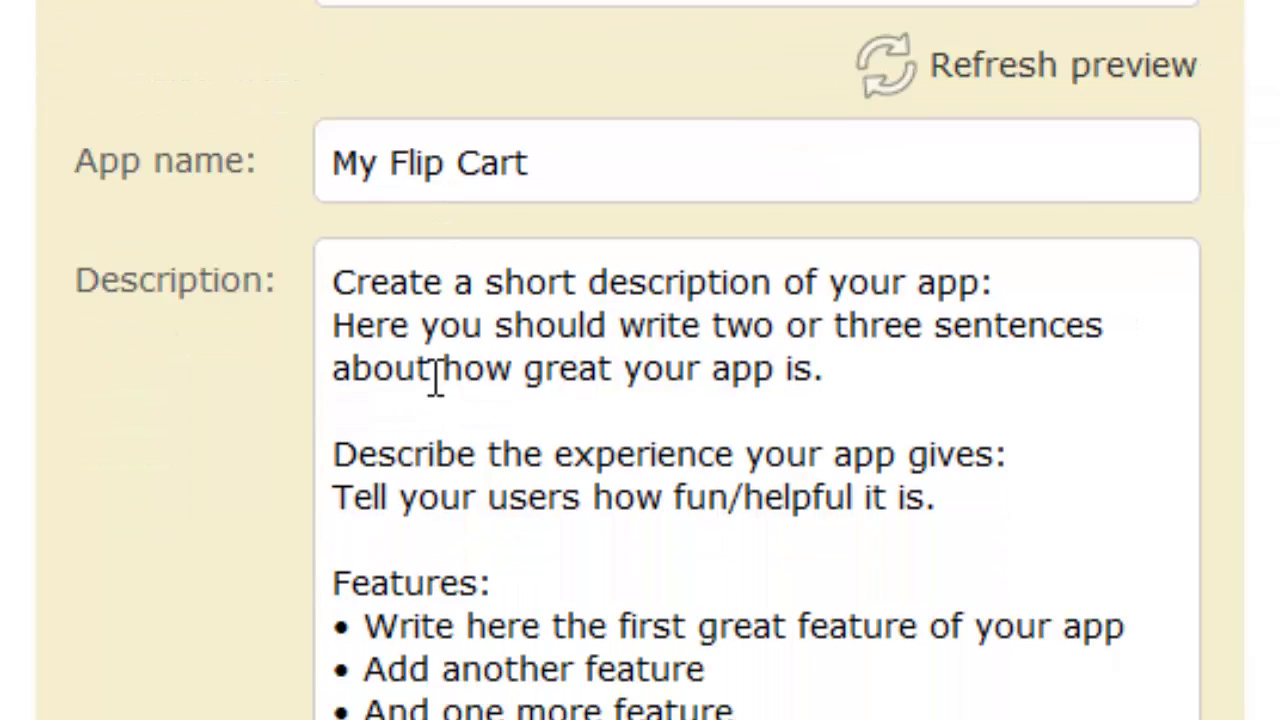
pyautogui.scroll(-6, 434, 380)
pyautogui.scroll(-5, 437, 432)
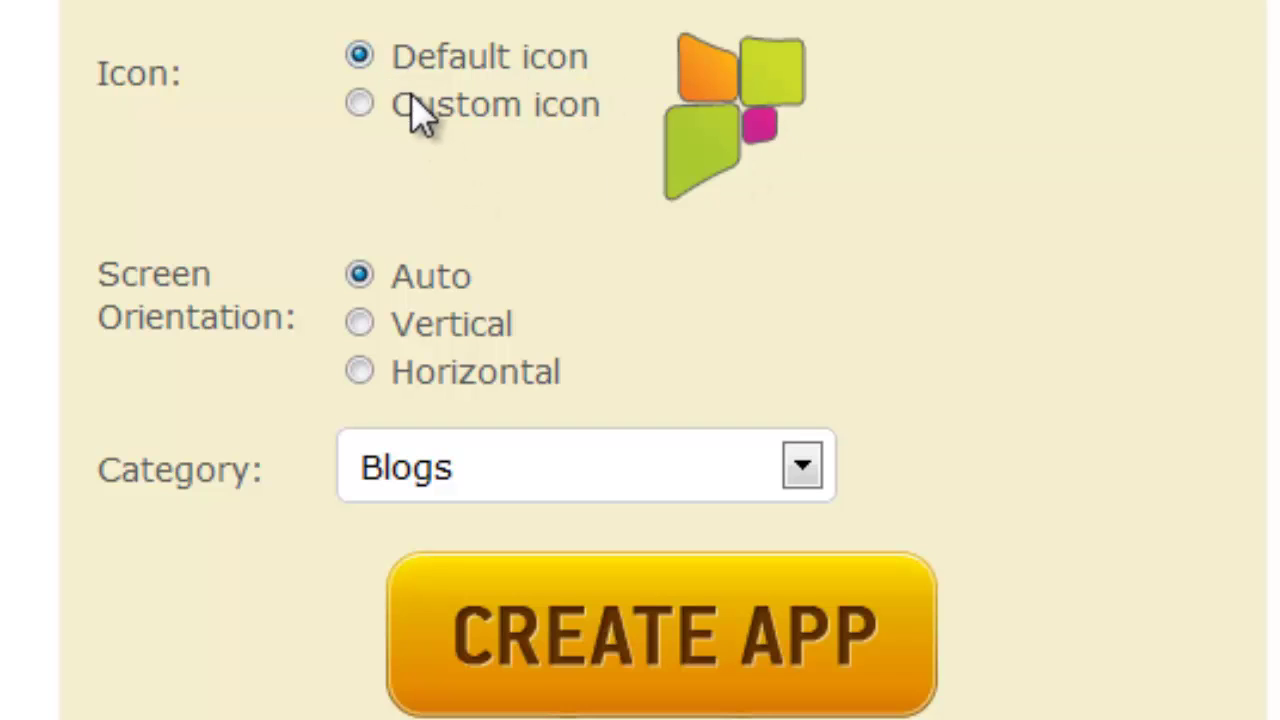
# Keep the default icon and set Vertical orientation and Business category
pyautogui.click(361, 106)
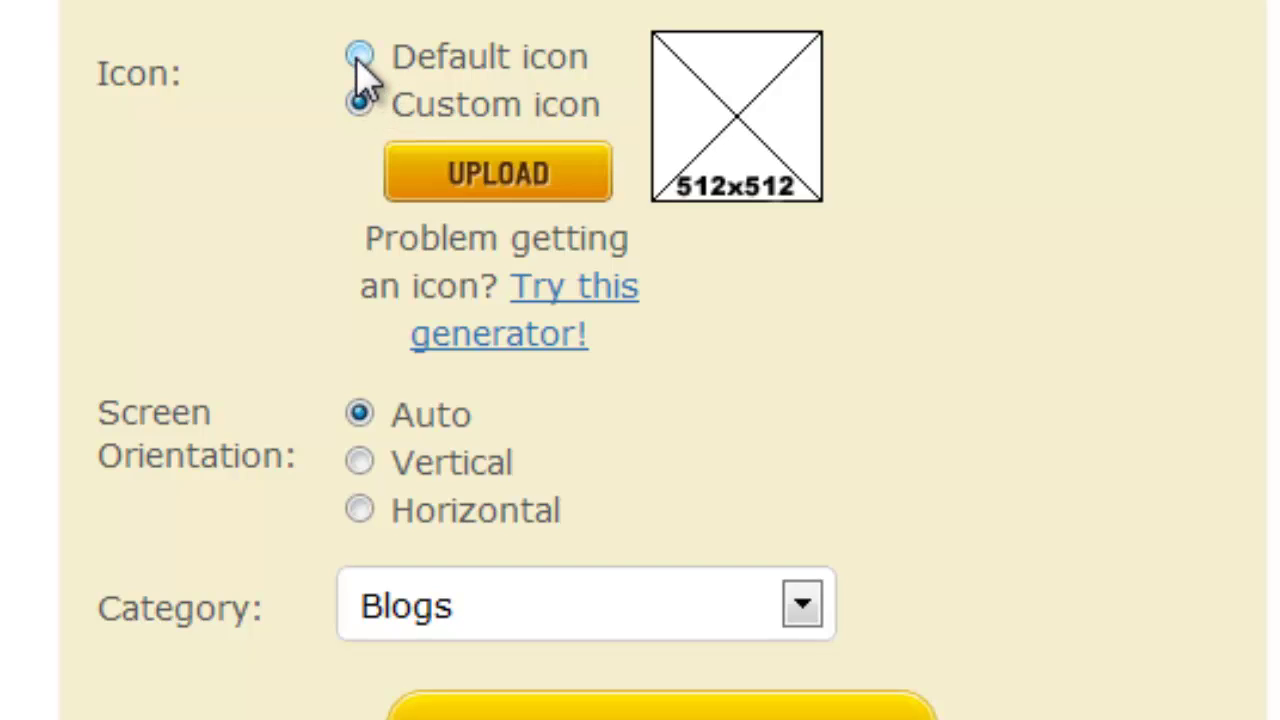
pyautogui.click(358, 56)
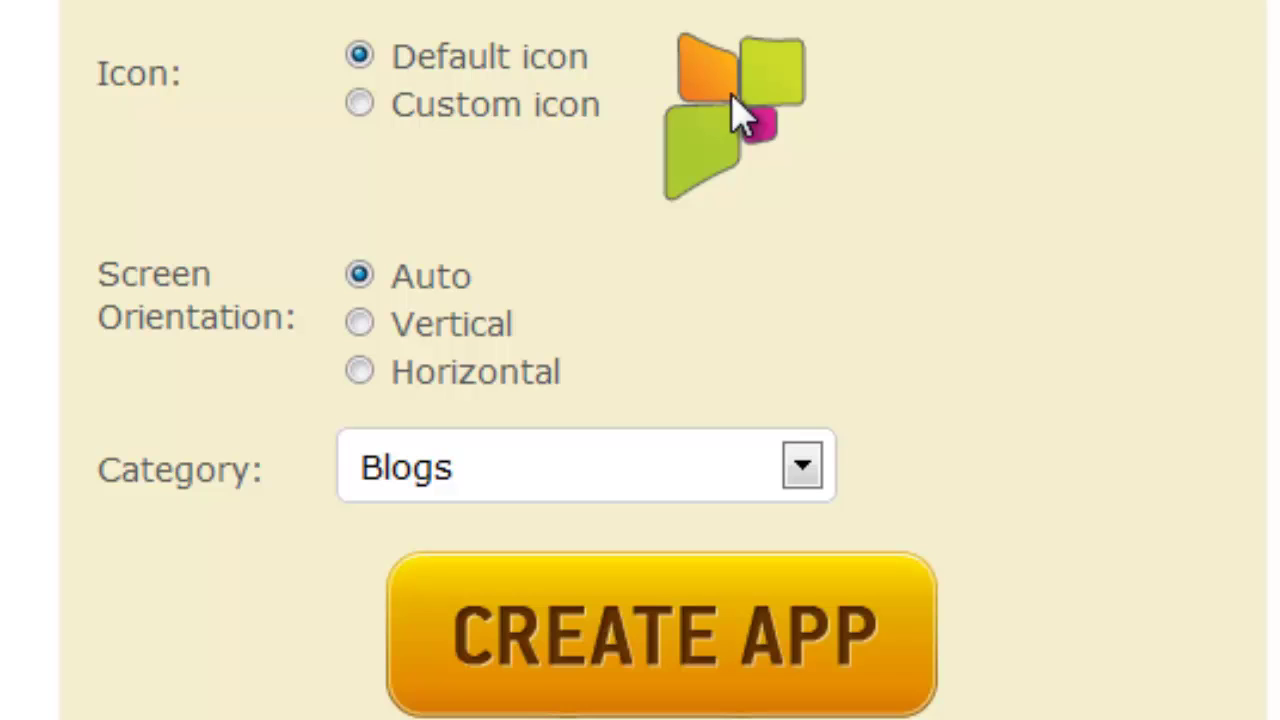
pyautogui.click(358, 325)
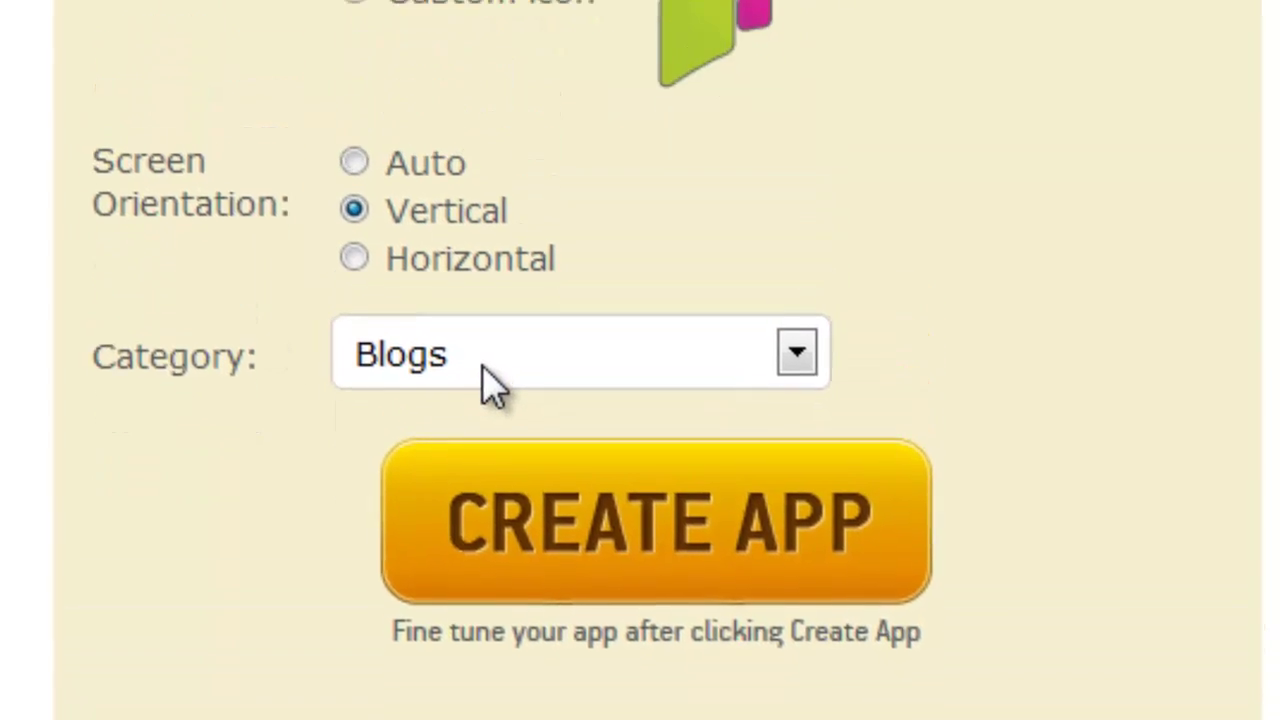
pyautogui.click(482, 365)
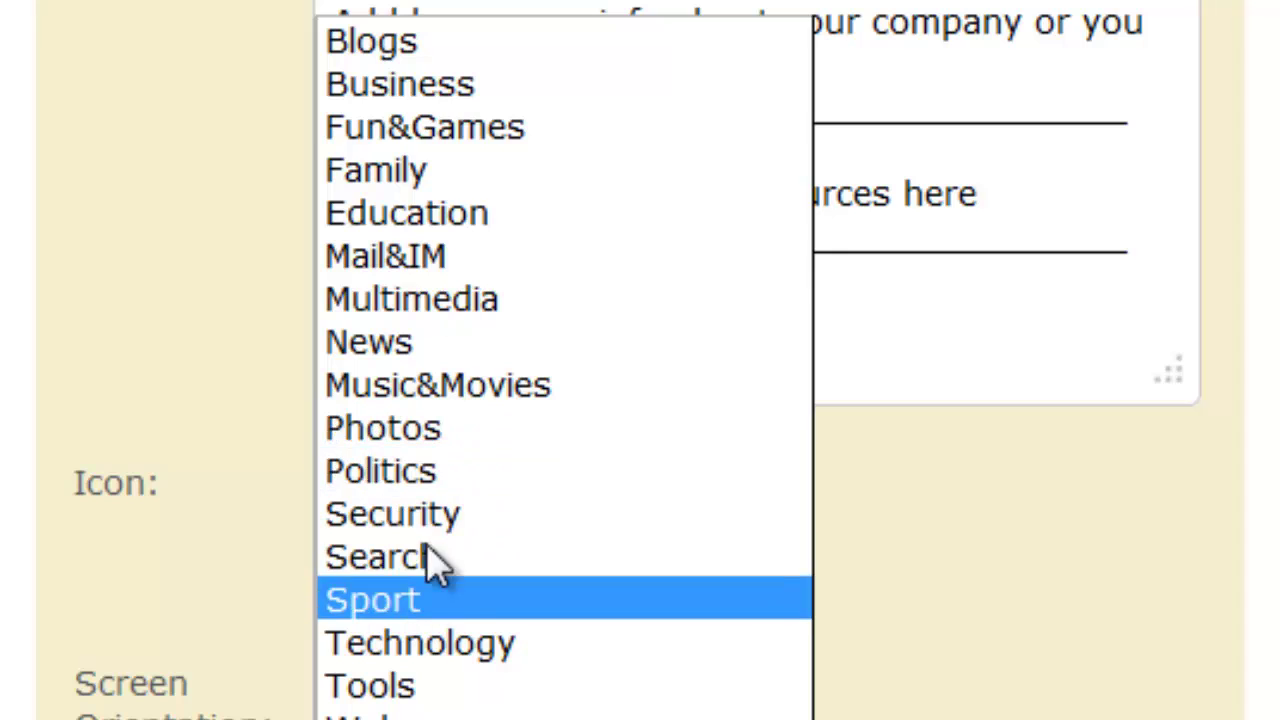
pyautogui.click(366, 127)
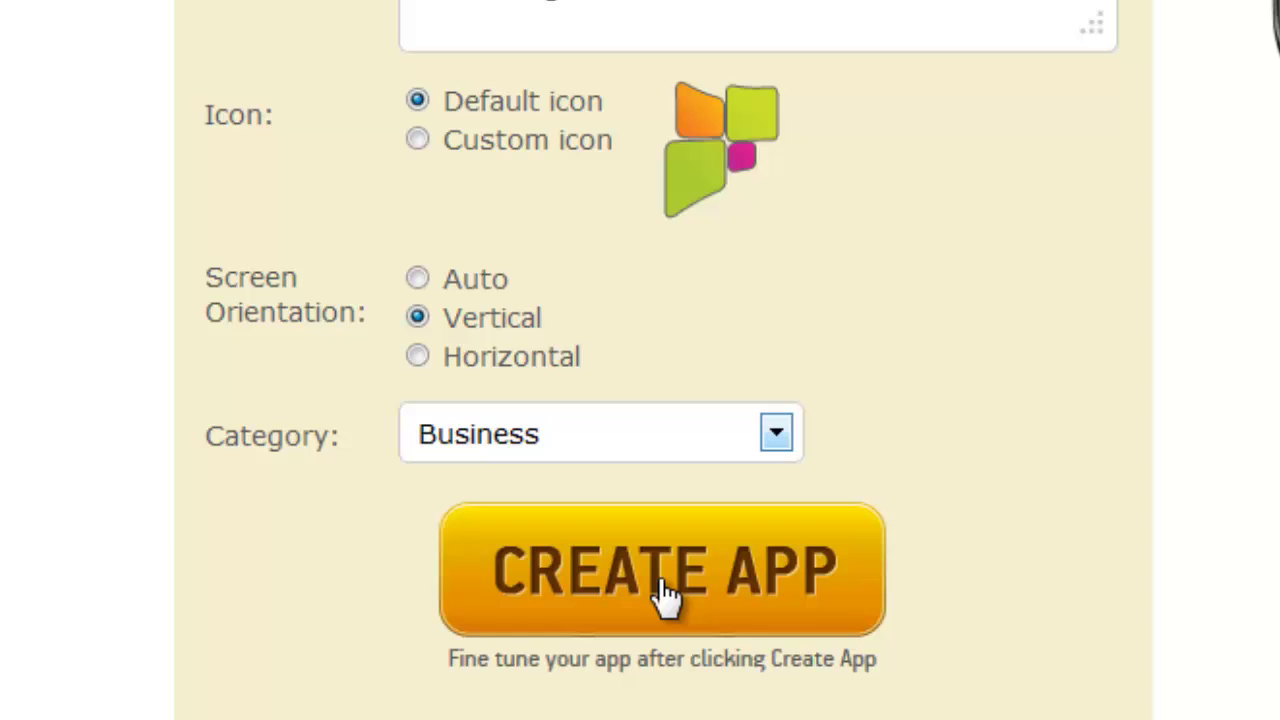
# Create the app, complete the Step 2 sign-up form, and dismiss the save-password prompt
pyautogui.click(660, 590)
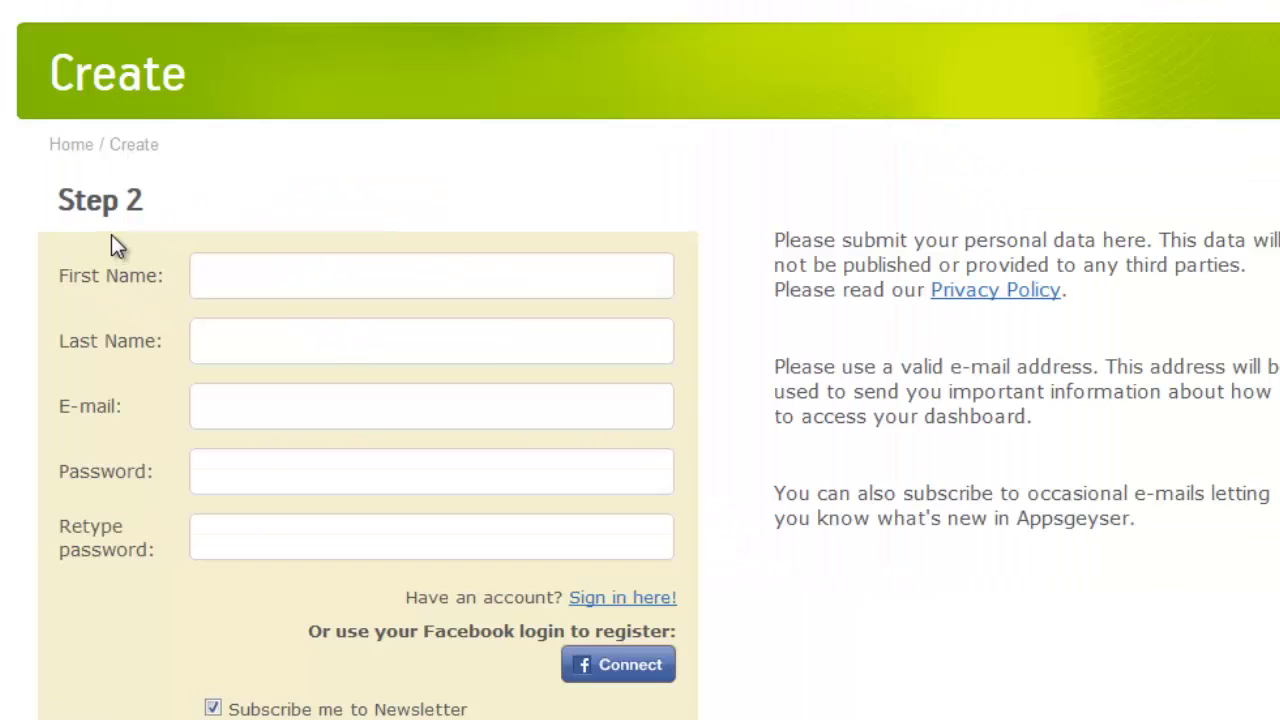
pyautogui.click(281, 281)
pyautogui.scroll(-1, 281, 281)
pyautogui.scroll(-3, 242, 290)
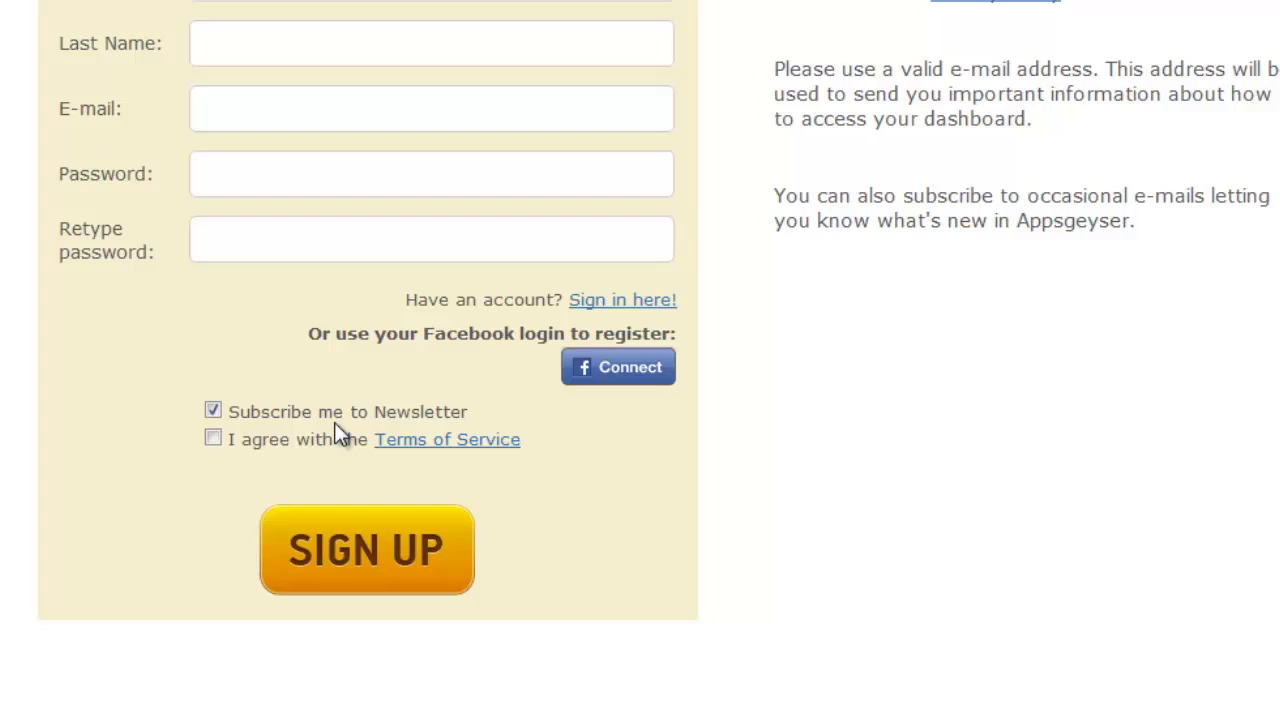
pyautogui.scroll(3, 337, 434)
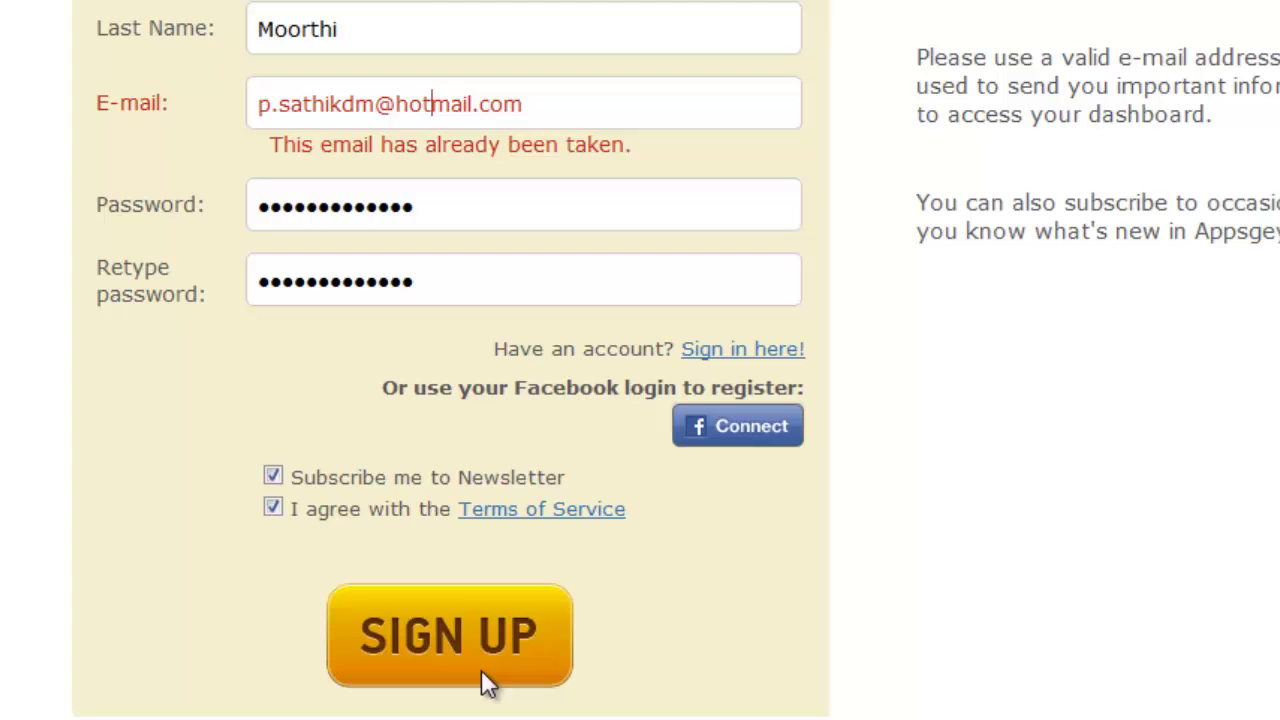
pyautogui.click(488, 662)
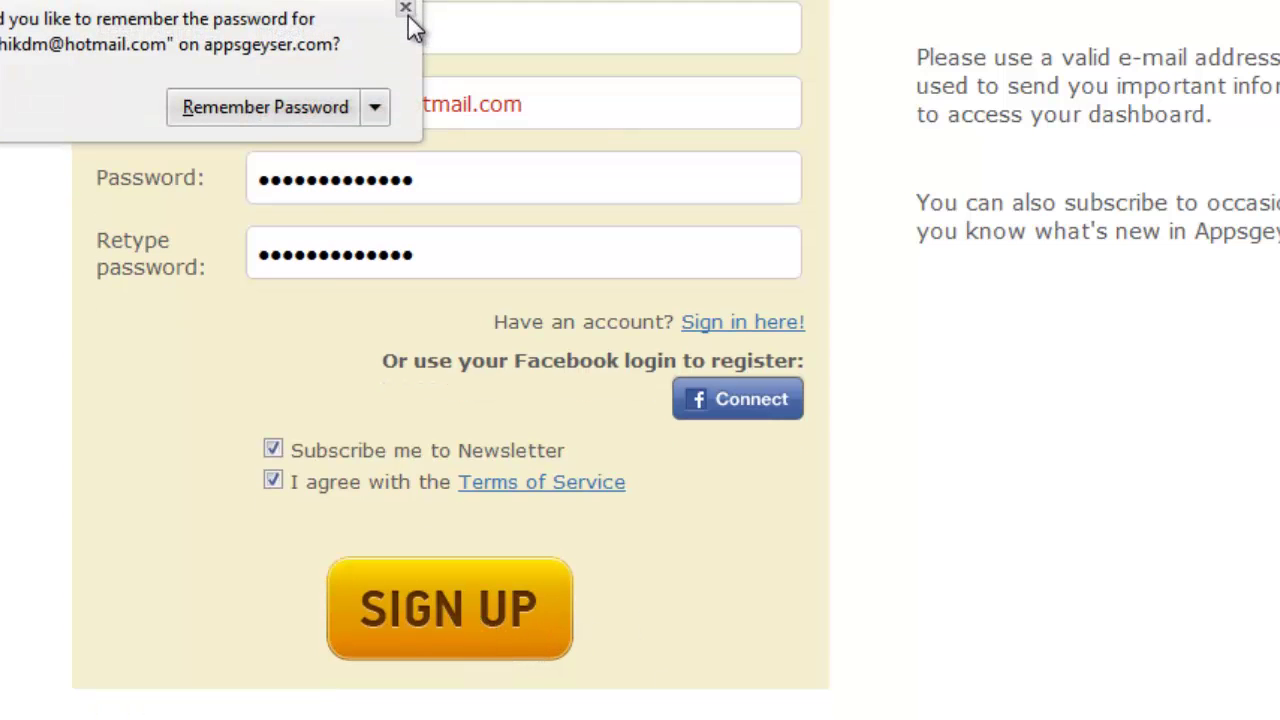
pyautogui.click(405, 8)
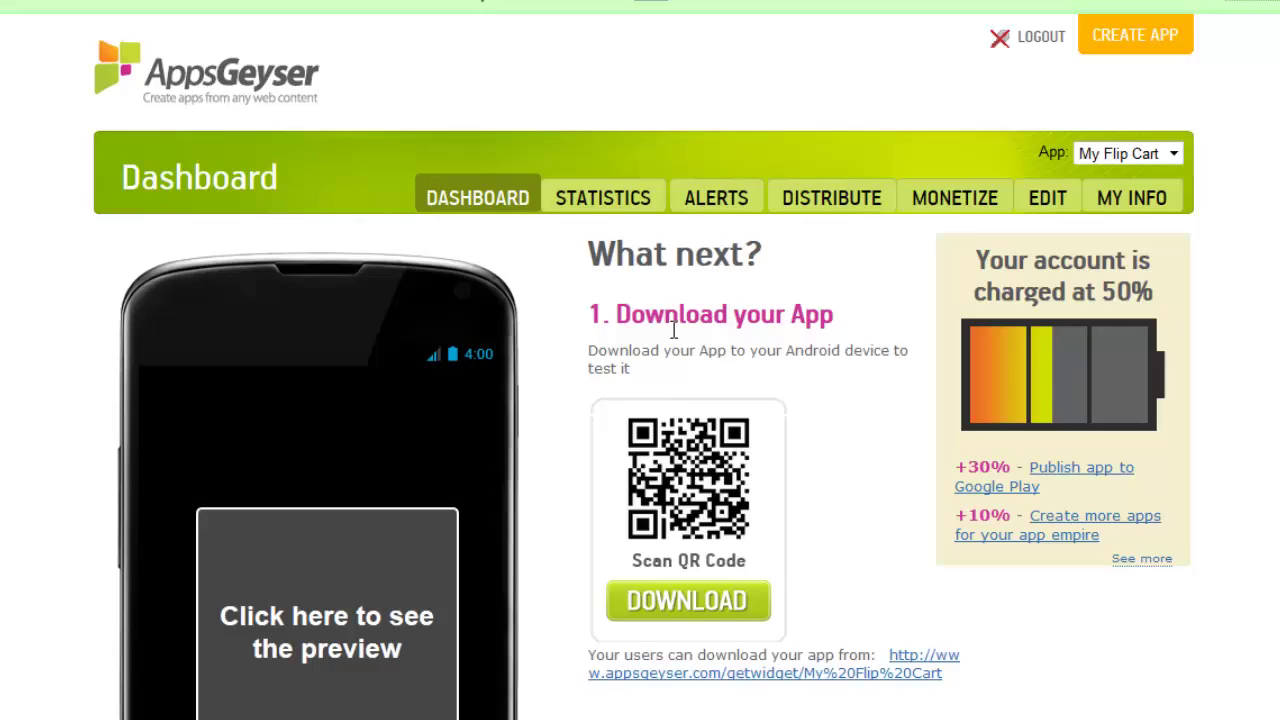
# Load My Flip Cart's live phone preview and select its download URL
pyautogui.scroll(-3, 675, 330)
pyautogui.click(322, 396)
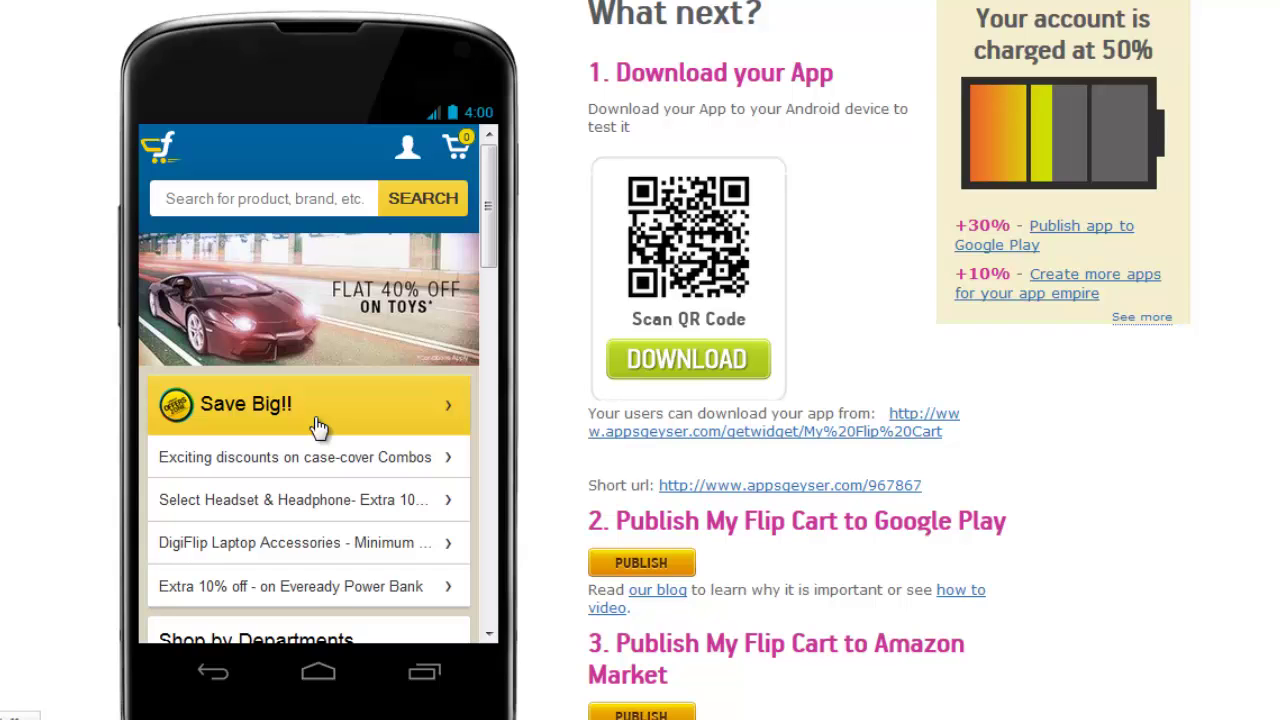
pyautogui.scroll(-5, 316, 390)
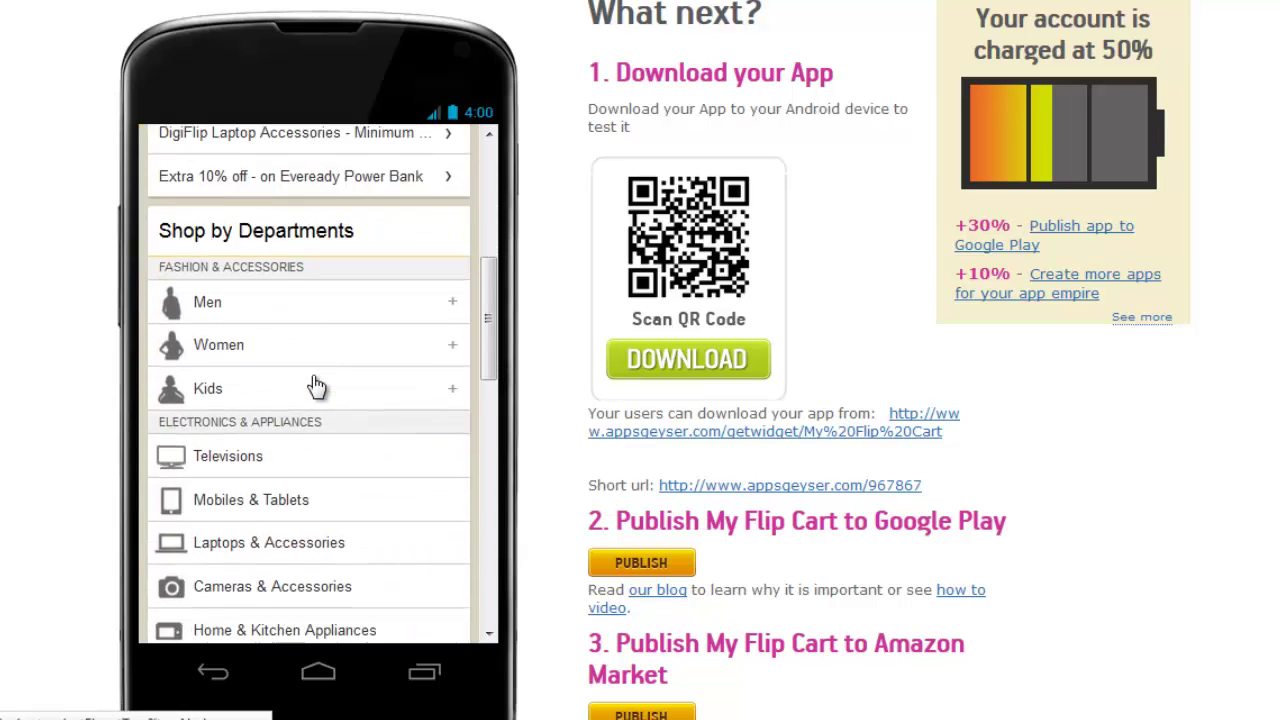
pyautogui.scroll(-5, 316, 388)
pyautogui.scroll(-2, 316, 388)
pyautogui.scroll(10, 316, 388)
pyautogui.scroll(5, 316, 388)
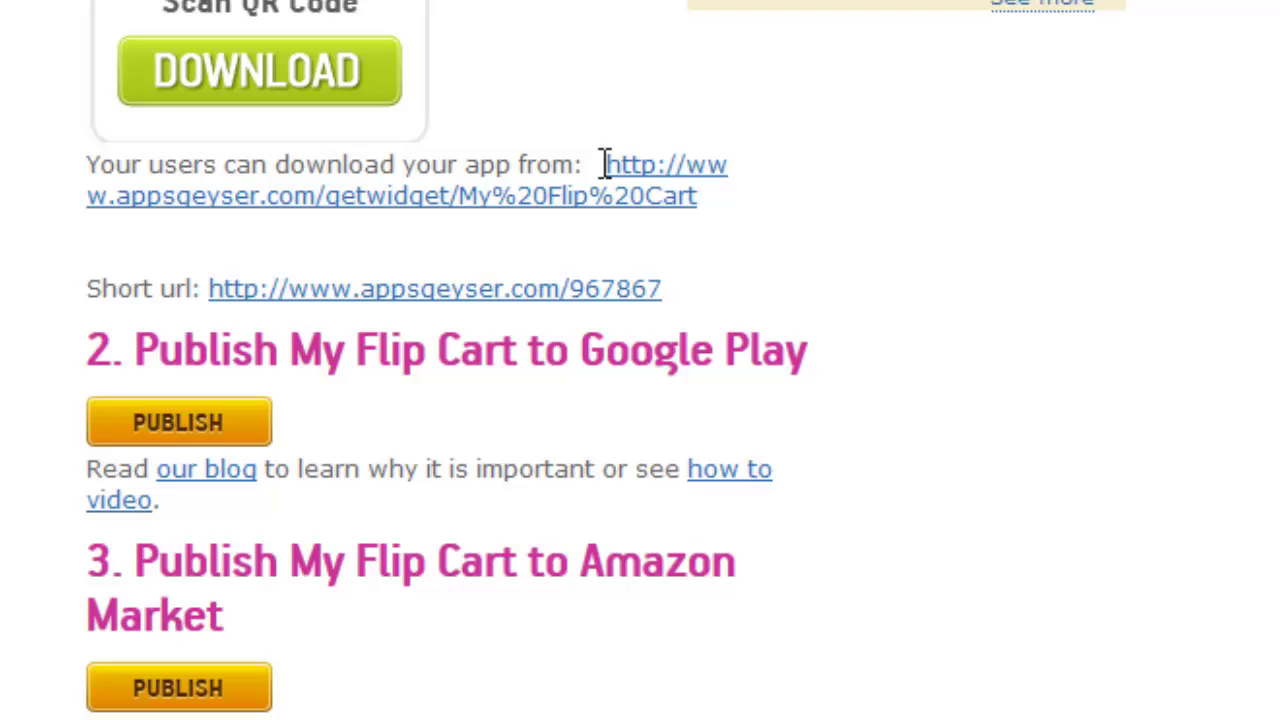
pyautogui.moveTo(604, 164); pyautogui.dragTo(722, 196)
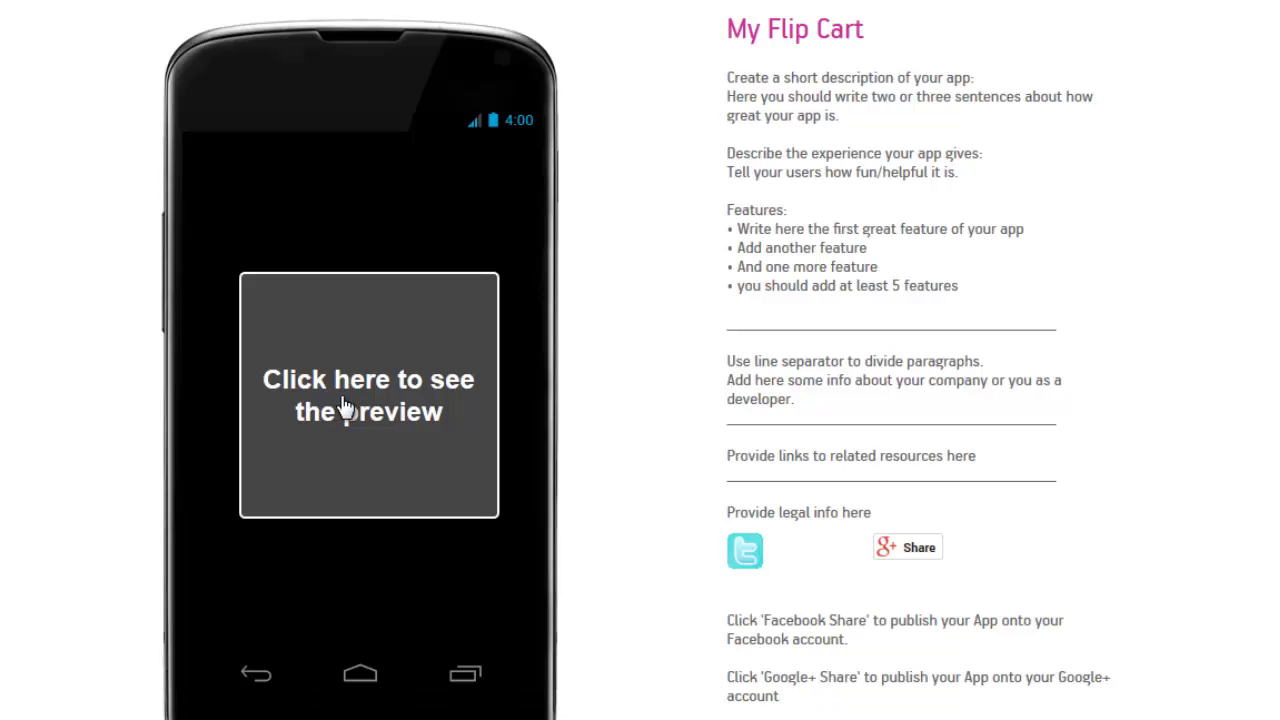
# Start the live Flipkart preview on the download page and scroll through it
pyautogui.click(343, 406)
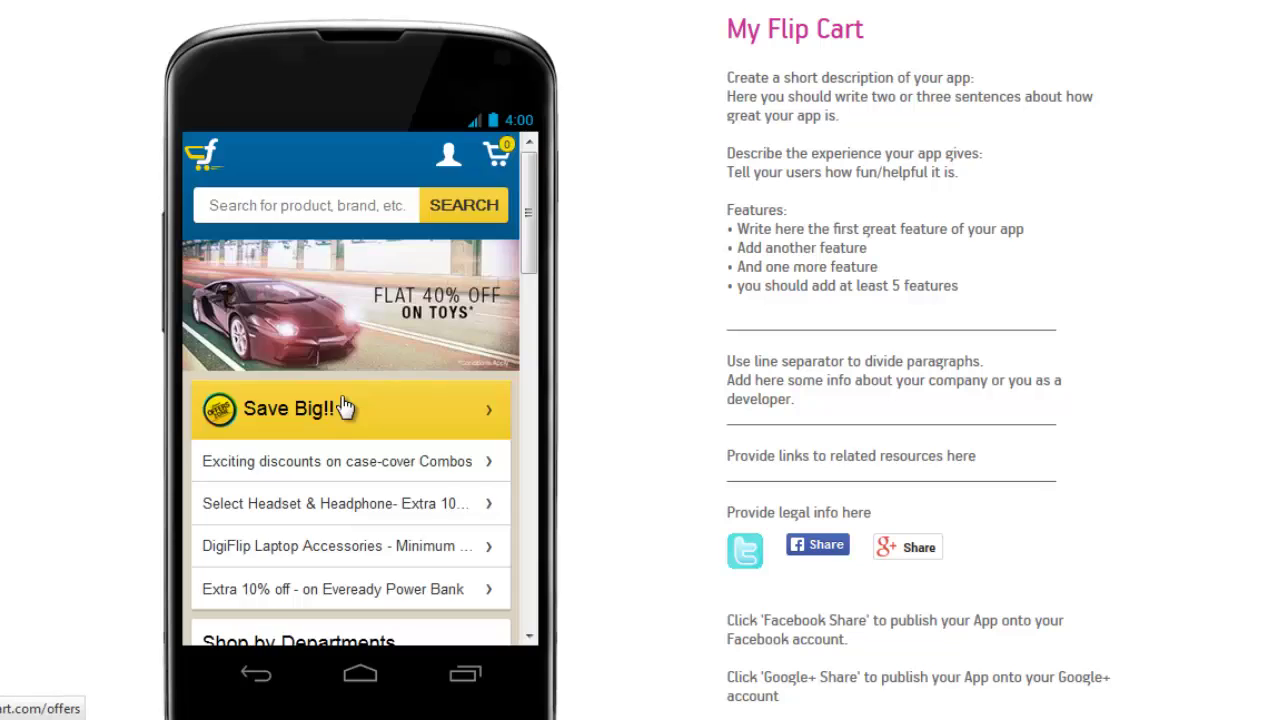
pyautogui.scroll(-3, 340, 406)
pyautogui.scroll(-4, 908, 341)
pyautogui.scroll(-2, 908, 341)
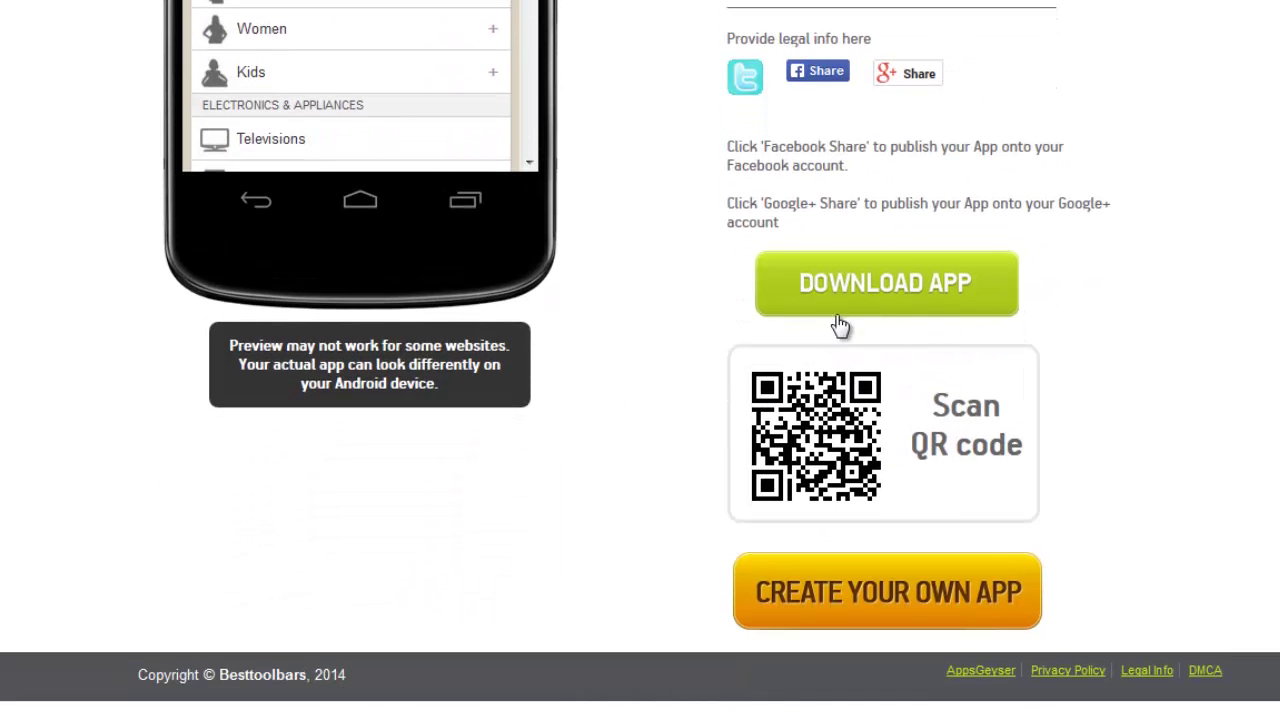
pyautogui.scroll(4, 788, 465)
pyautogui.scroll(1, 670, 371)
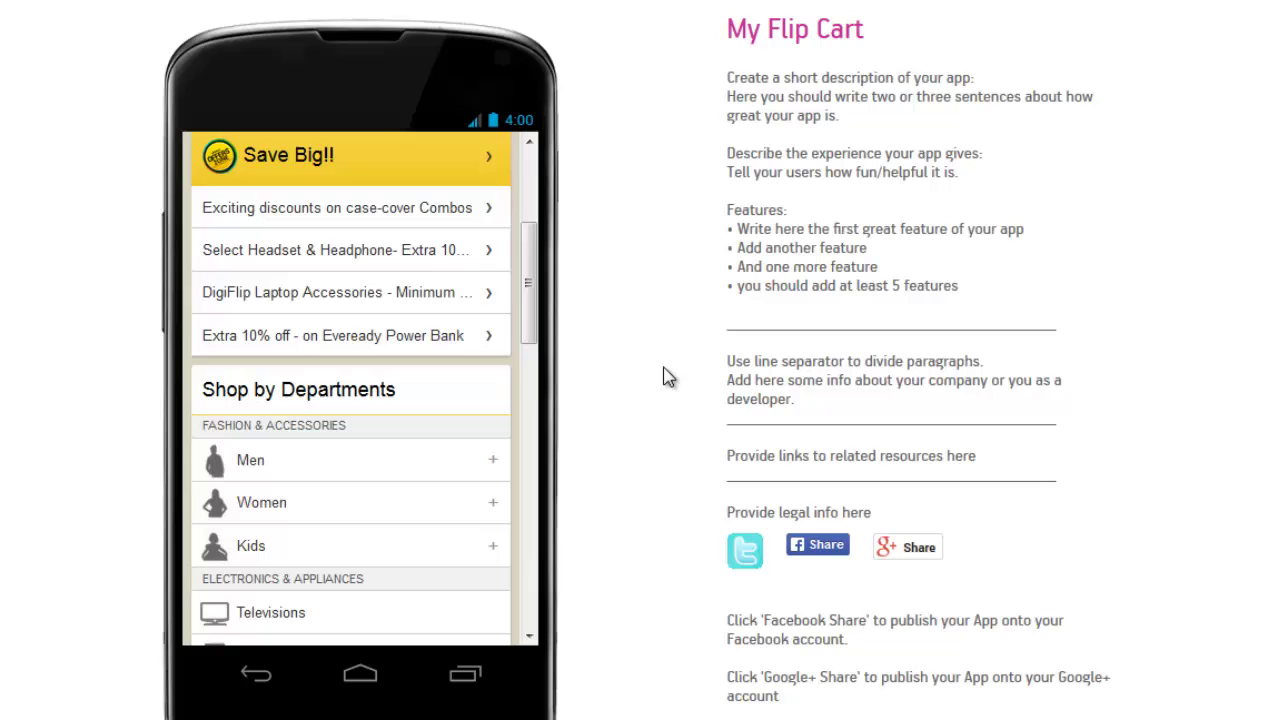